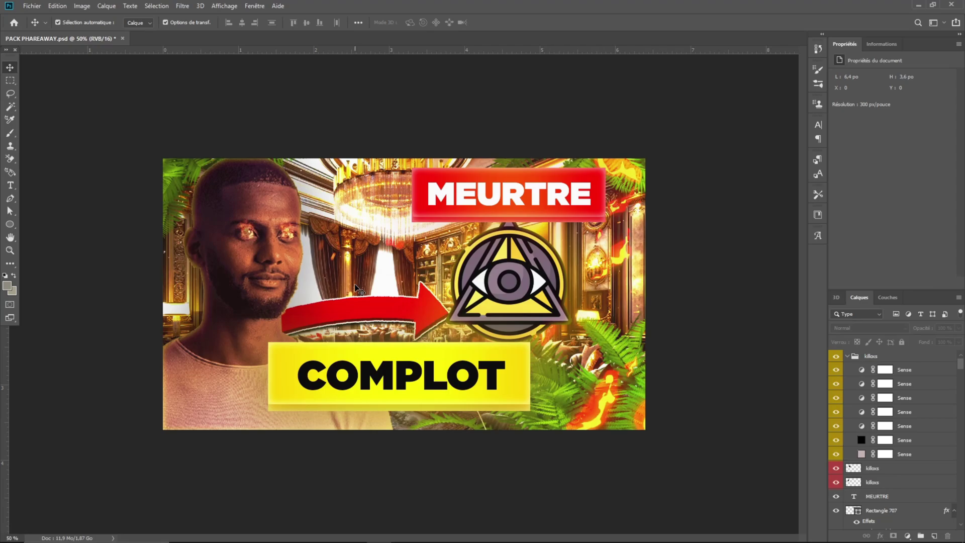
Zoom out on the MEURTRE/COMPLOT thumbnail before moving to the YouTube channel page.
key("ctrl+minus")
key("ctrl+minus")
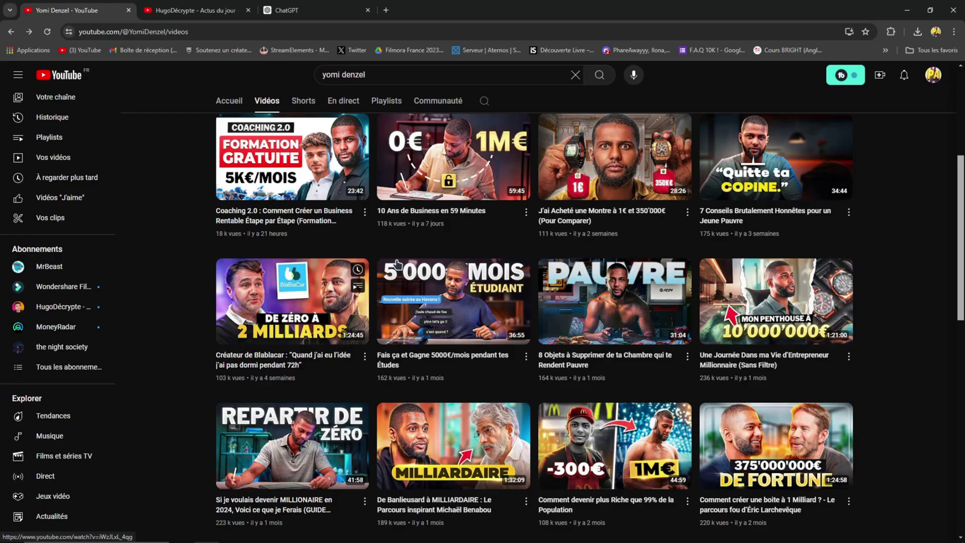
Scroll down and back up through the first channel's Videos grid.
scroll(874, 337, "down", 2)
scroll(874, 337, "down", 3)
scroll(874, 336, "up", 1)
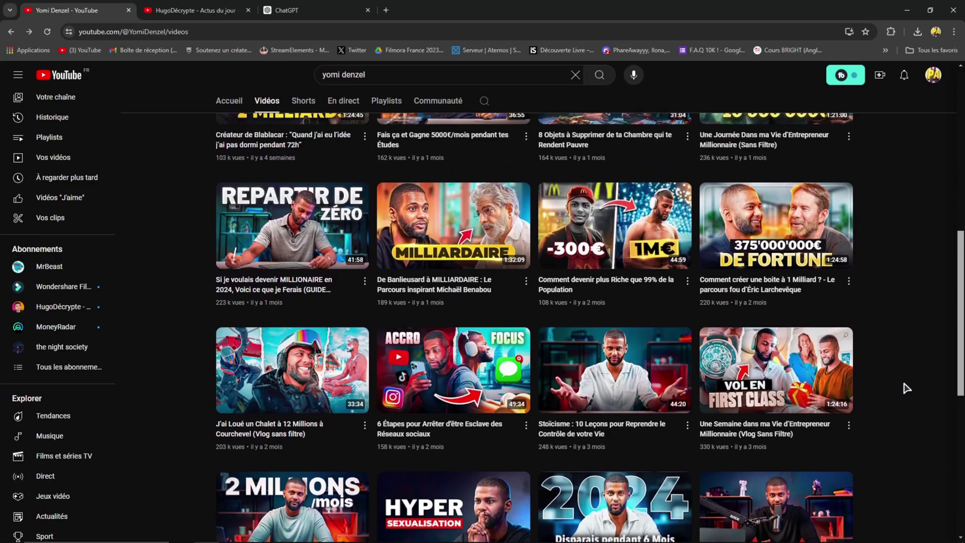
scroll(885, 352, "up", 5)
scroll(869, 353, "up", 1)
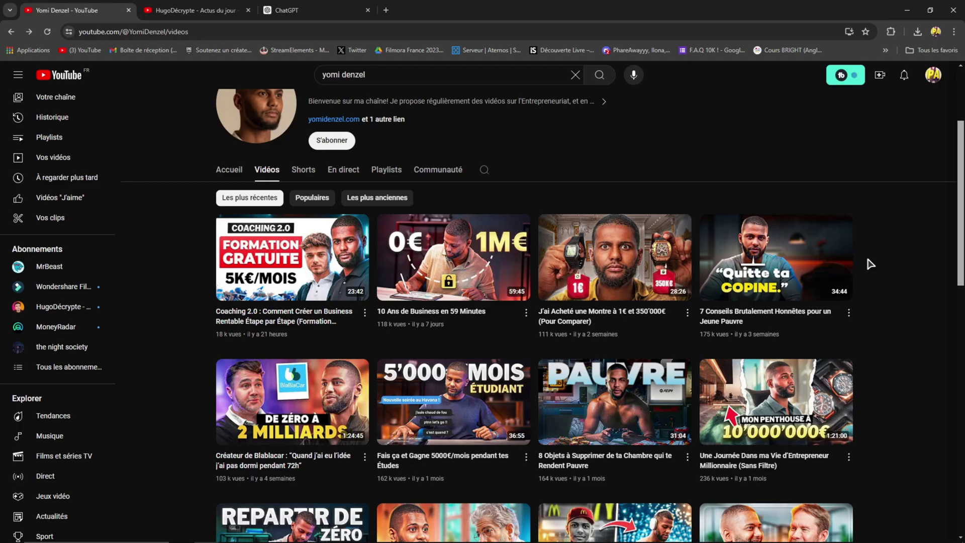
Compare with the news channel, highlighting the first channel's subscriber count, and end on the news channel.
key("ctrl+Tab")
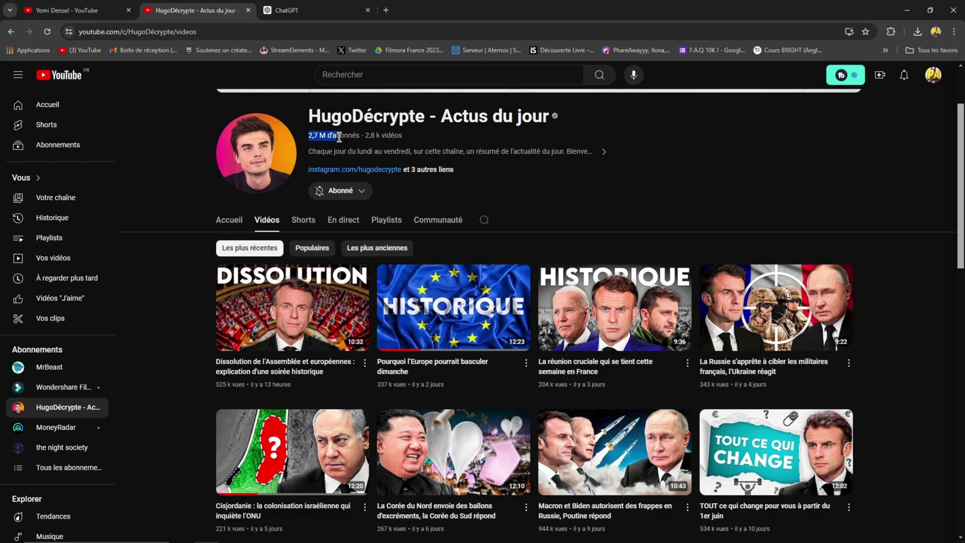
left_click(80, 10)
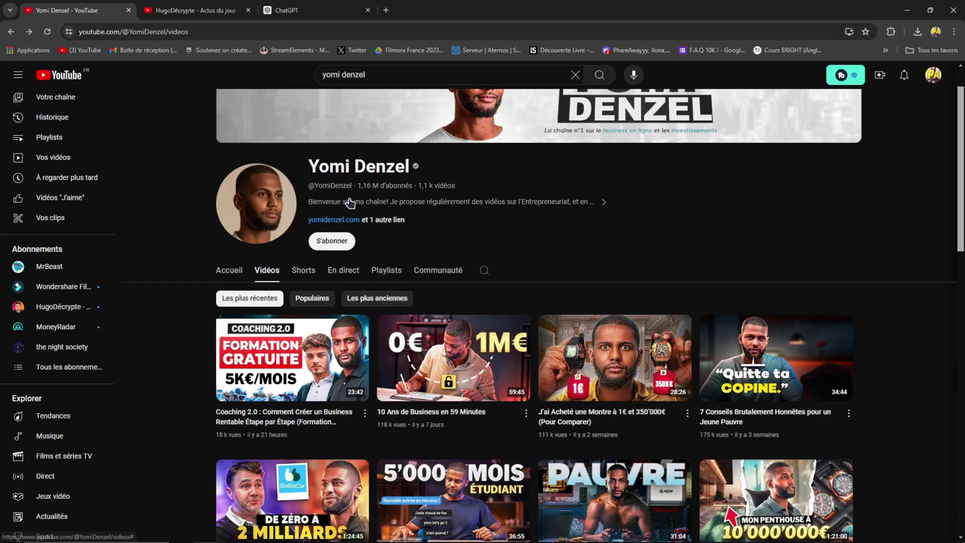
left_click_drag(351, 185, 386, 185)
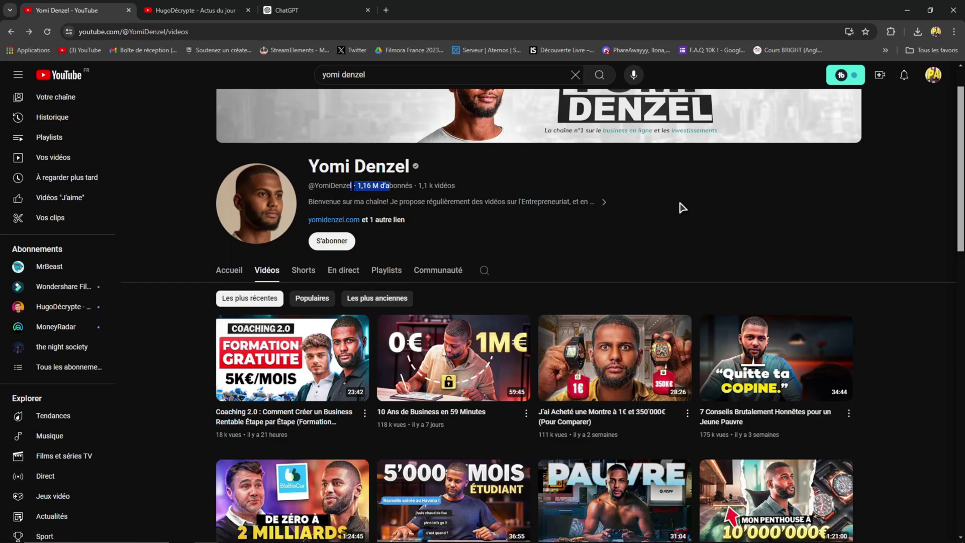
key("ctrl+Tab")
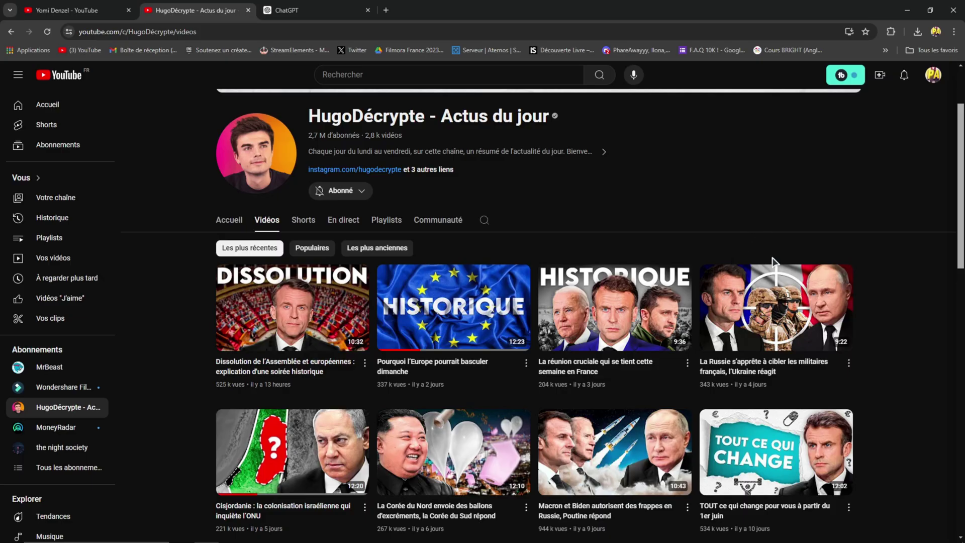
Scroll further down the news channel's Videos grid of thumbnails.
scroll(944, 235, "down", 2)
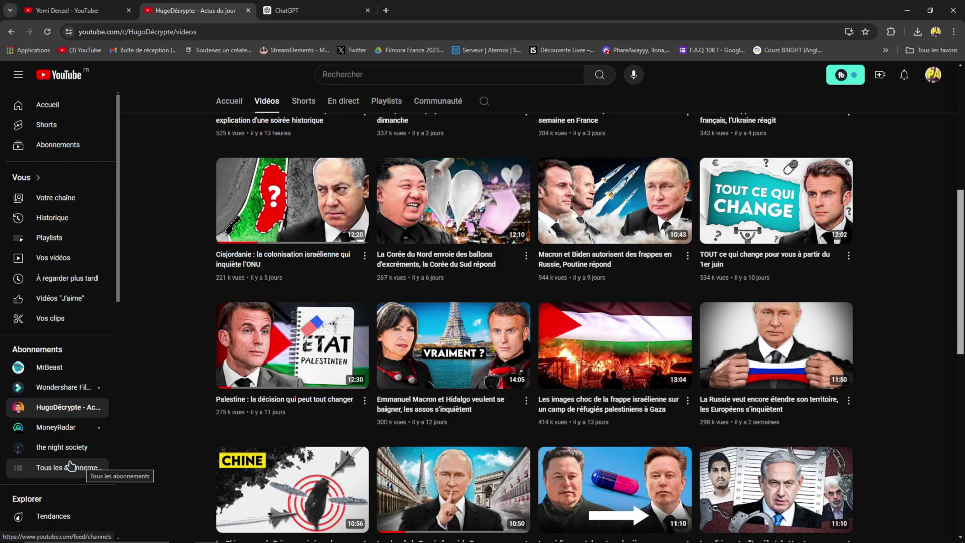
scroll(75, 460, "down", 2)
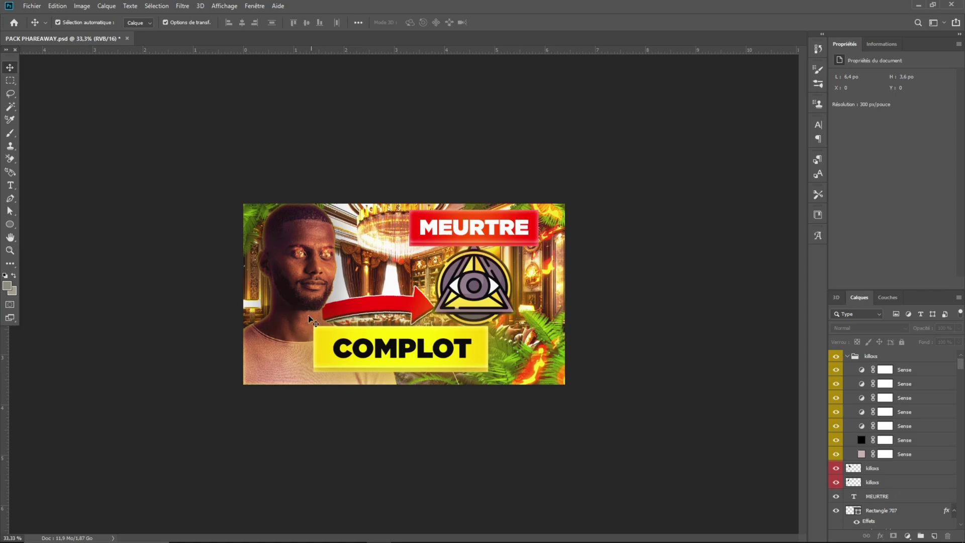
Zoom out, collapse the killoxs group, and open Calque 549's Layer Style.
key("ctrl+minus")
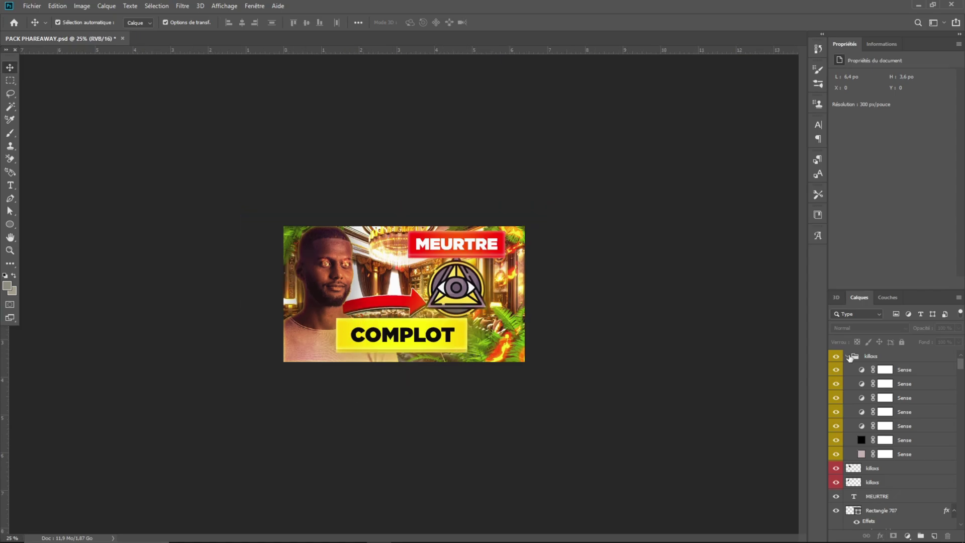
left_click(848, 357)
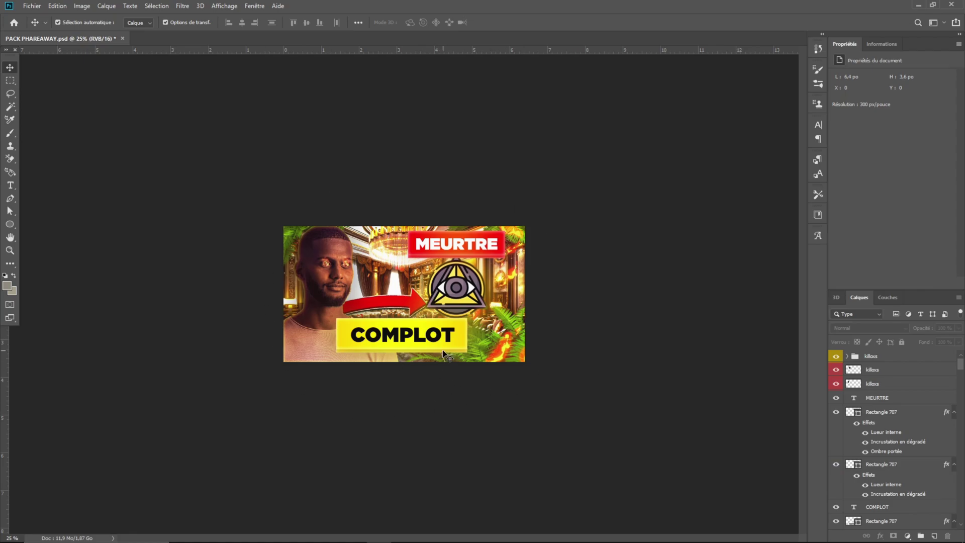
scroll(897, 402, "down", 5)
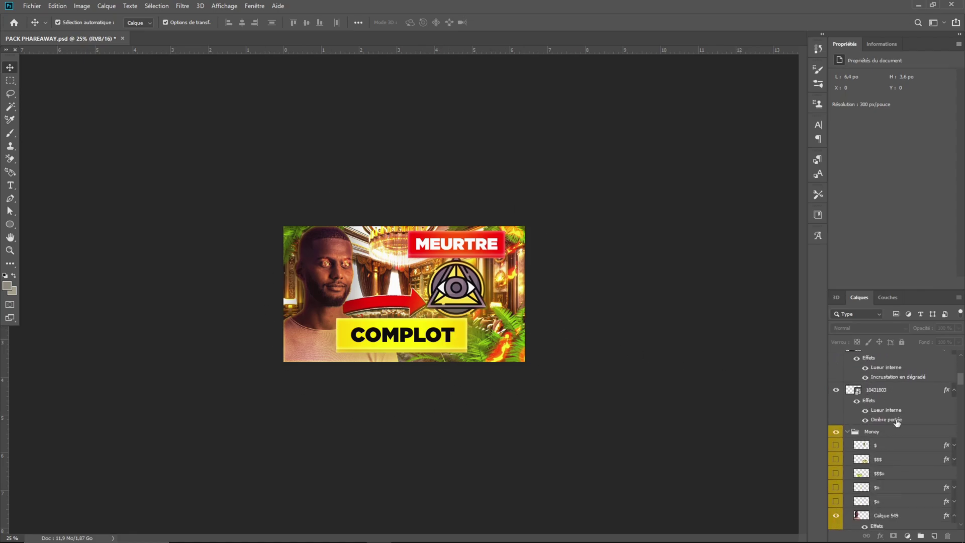
scroll(897, 421, "down", 3)
scroll(884, 397, "down", 2)
left_click(913, 404)
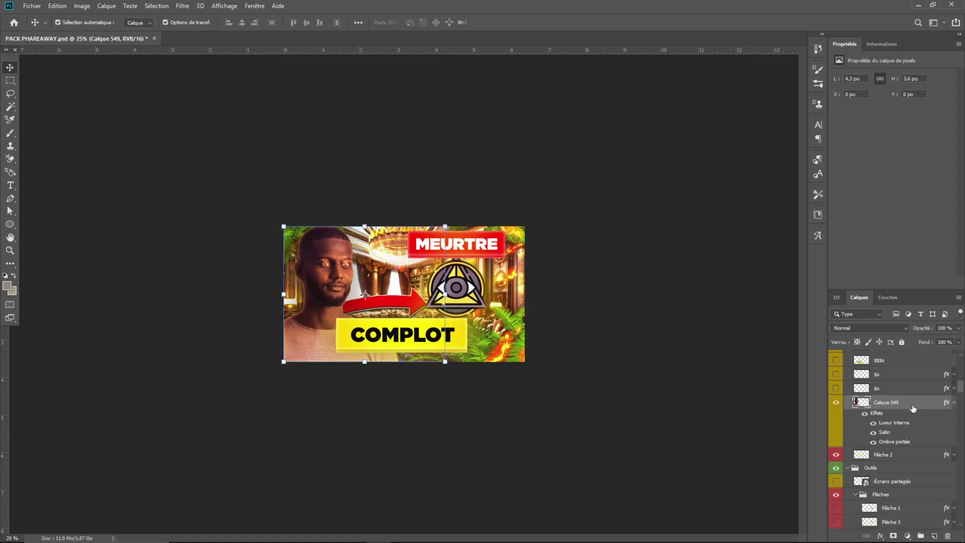
double_click(913, 407)
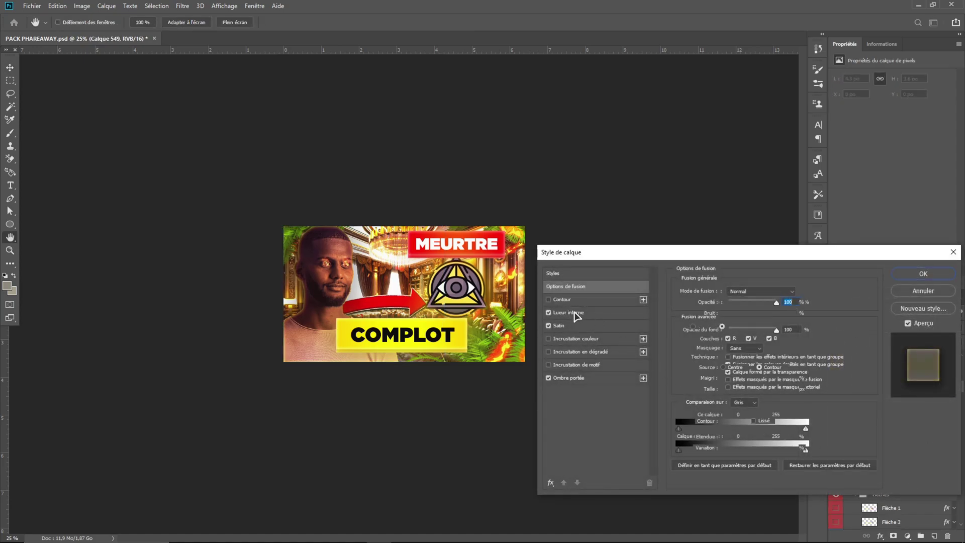
Review Calque 549's Inner Glow and its gradient, closing the gradient editor unchanged.
left_click(576, 314)
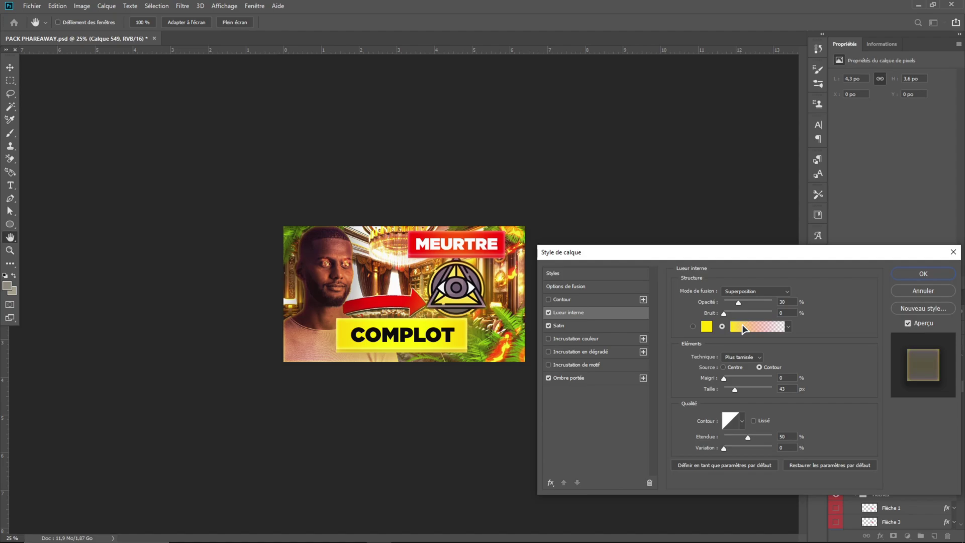
left_click(748, 327)
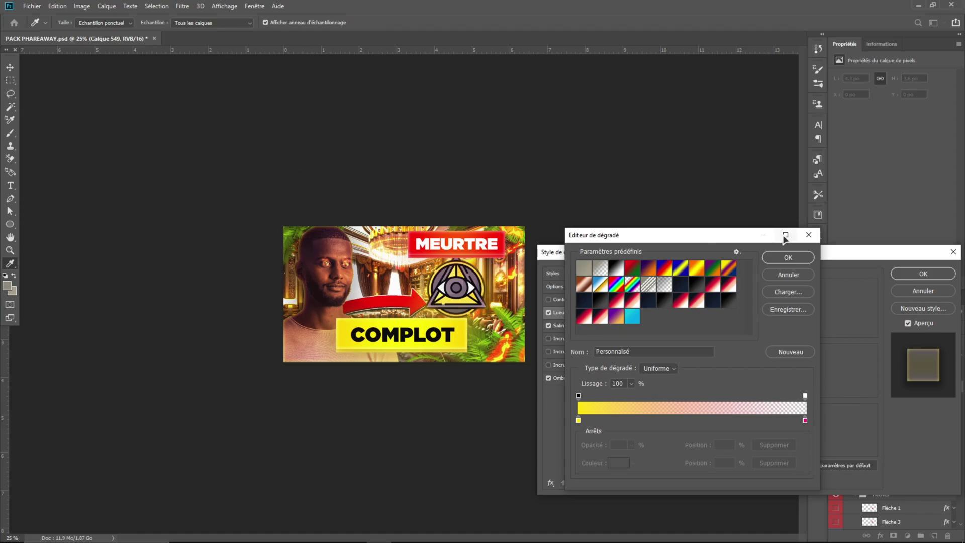
left_click(788, 257)
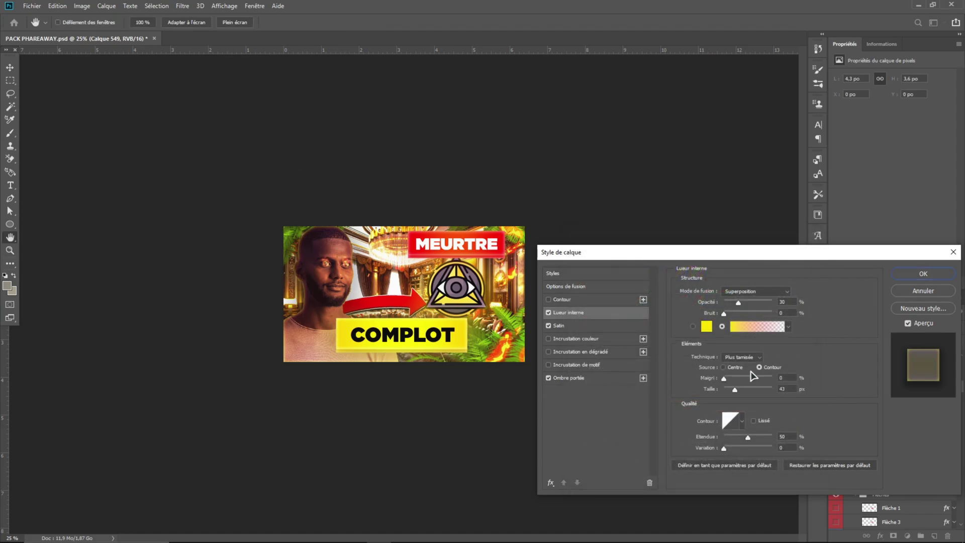
Toggle Satin off and back on, check Drop Shadow, and apply the layer style.
left_click(558, 326)
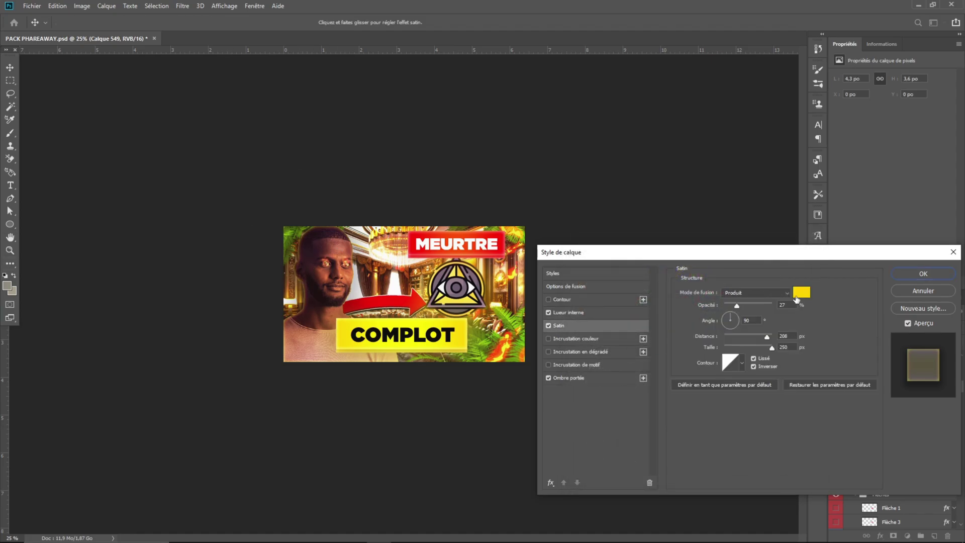
left_click(548, 326)
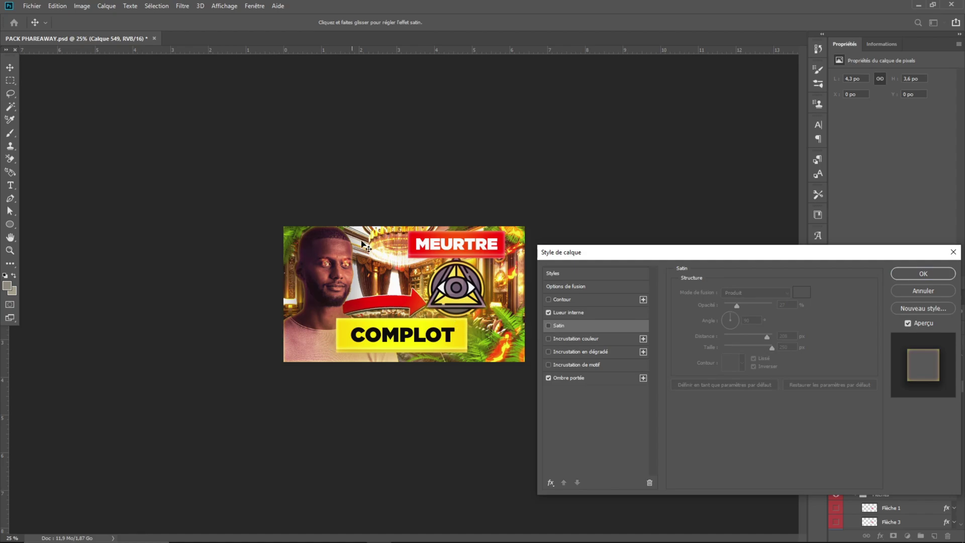
left_click(549, 326)
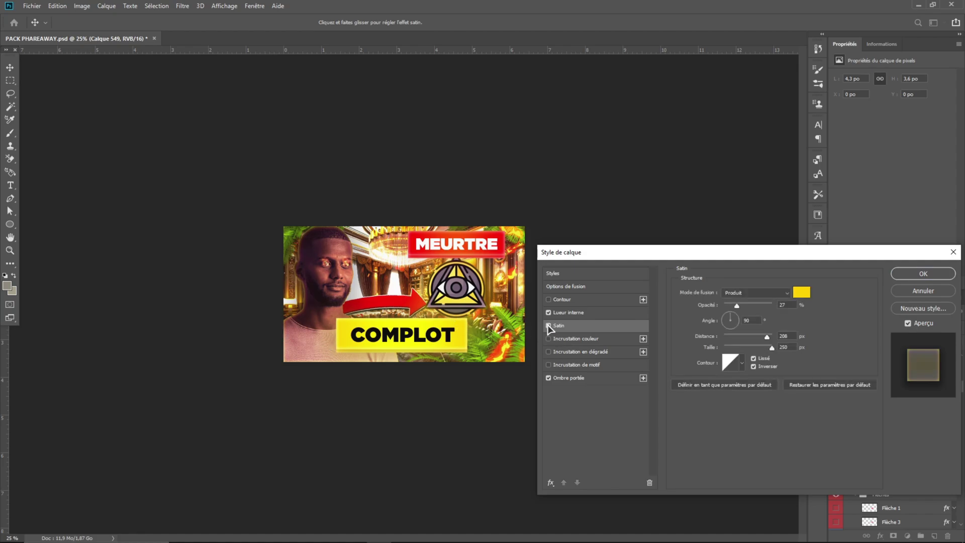
left_click(584, 378)
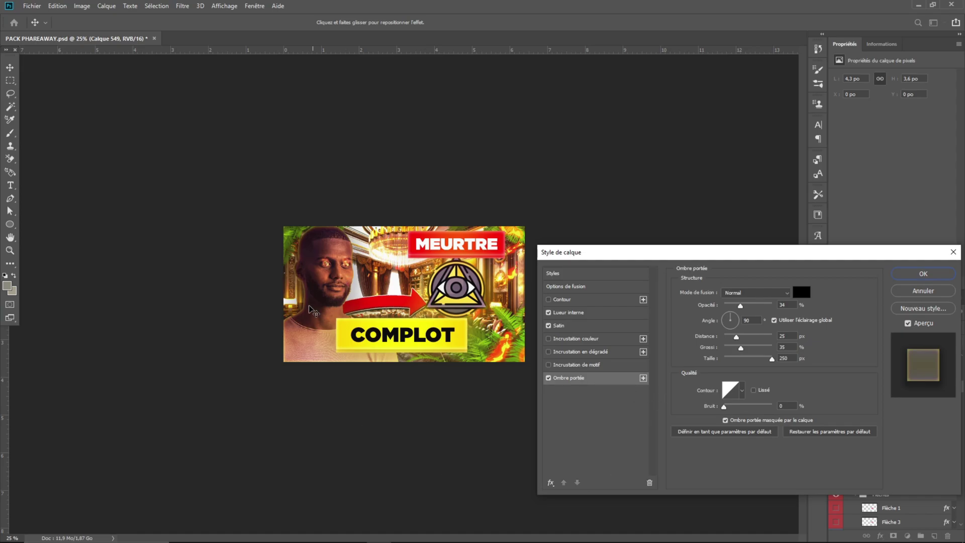
left_click(926, 274)
Scroll down the Layers panel, deselect the layer, and collapse the killoxs CC group.
scroll(907, 458, "down", 3)
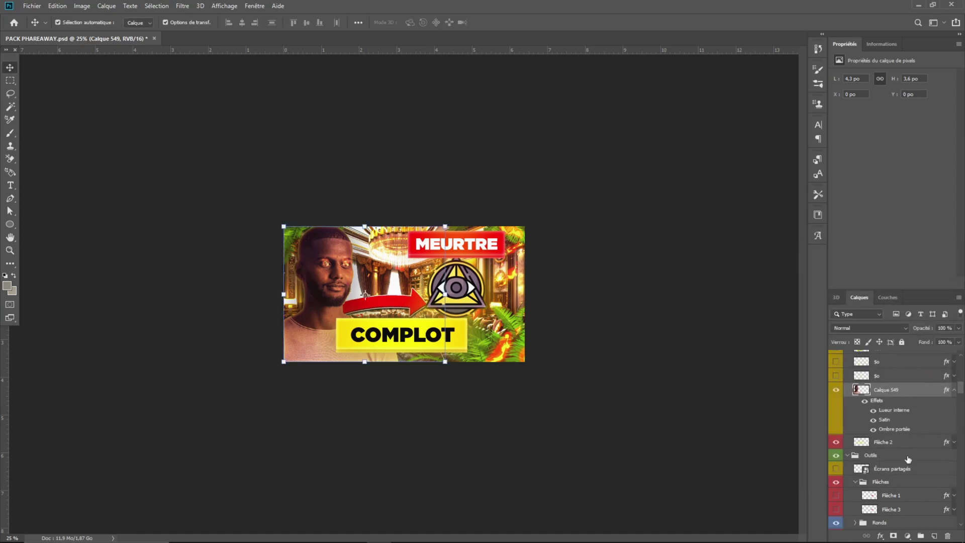
scroll(885, 432, "down", 10)
scroll(860, 400, "down", 5)
scroll(877, 430, "down", 3)
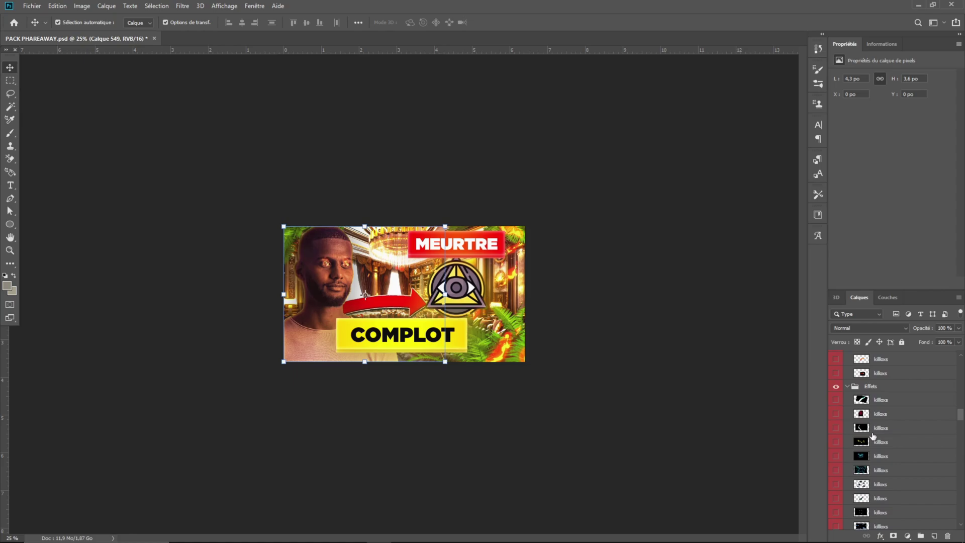
scroll(877, 452, "down", 3)
scroll(877, 478, "down", 3)
scroll(877, 512, "down", 3)
scroll(873, 488, "down", 3)
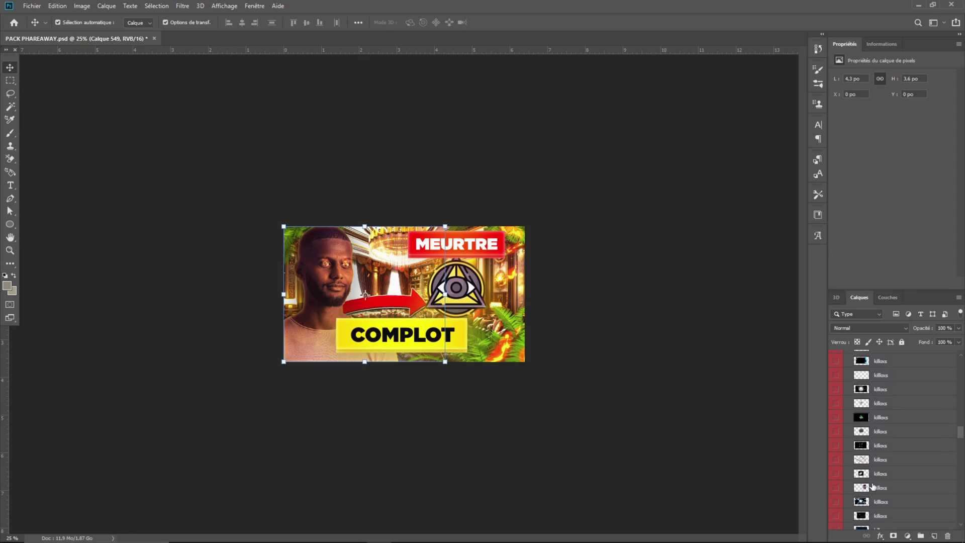
scroll(873, 486, "down", 3)
scroll(871, 484, "down", 3)
scroll(860, 402, "down", 3)
scroll(858, 393, "down", 3)
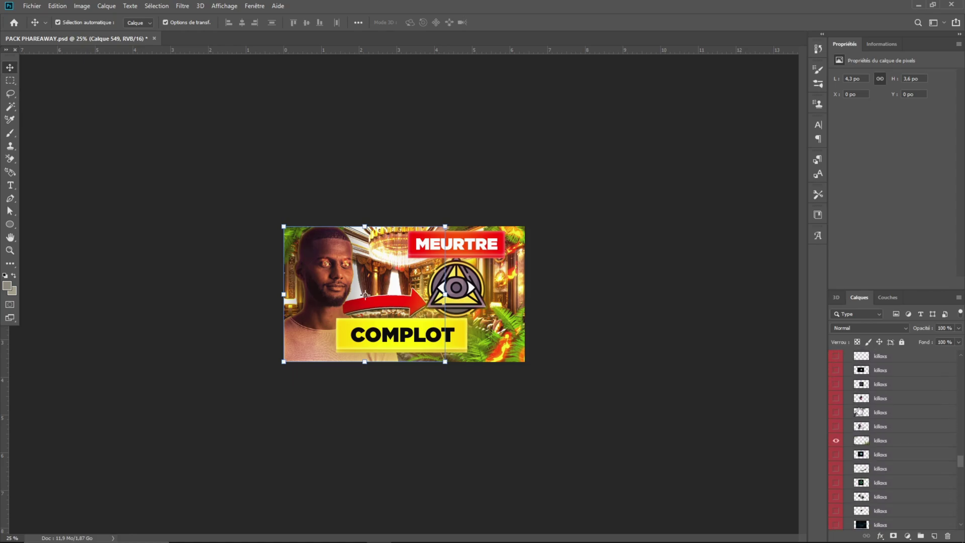
scroll(861, 394, "down", 3)
scroll(864, 395, "down", 3)
scroll(868, 396, "down", 3)
scroll(868, 396, "down", 3)
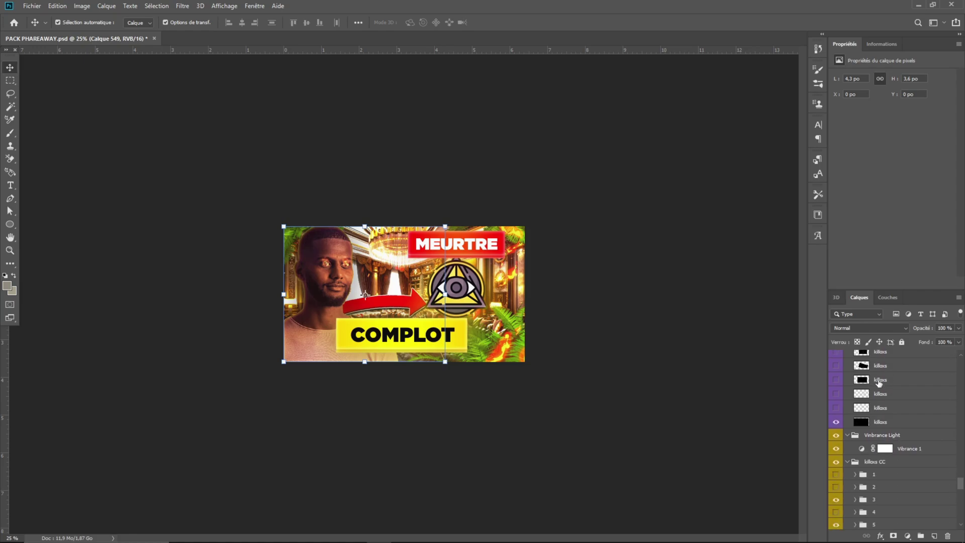
scroll(868, 396, "down", 3)
left_click(578, 400)
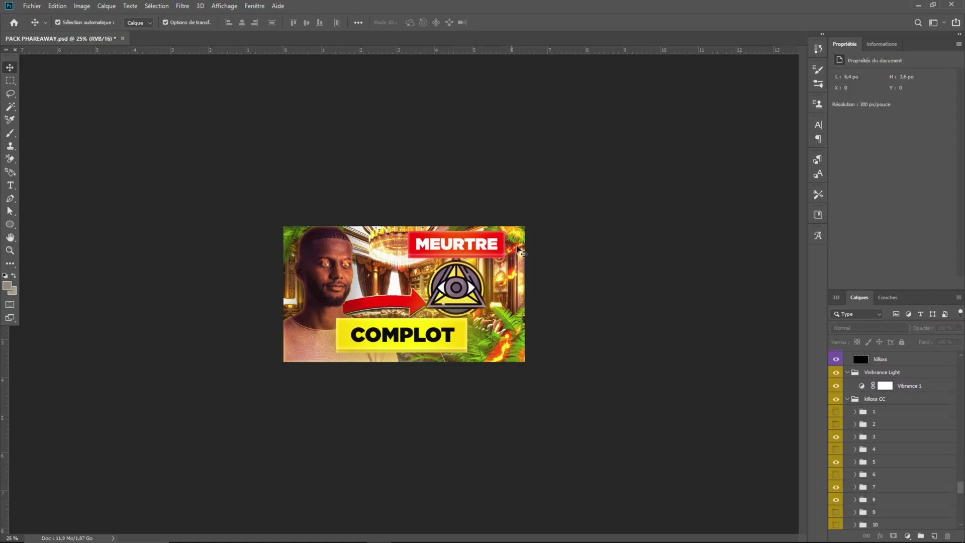
scroll(899, 432, "down", 3)
scroll(900, 432, "down", 3)
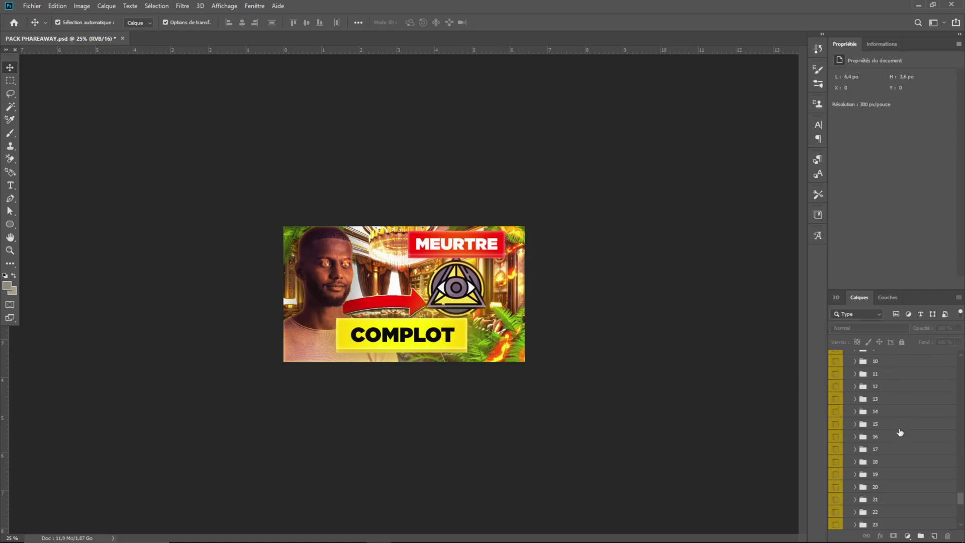
scroll(834, 386, "up", 5)
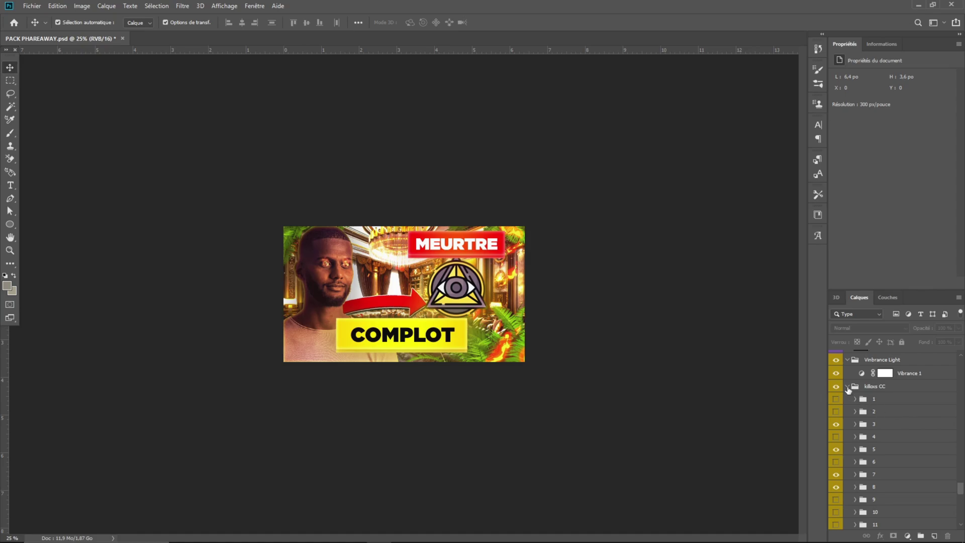
left_click(848, 387)
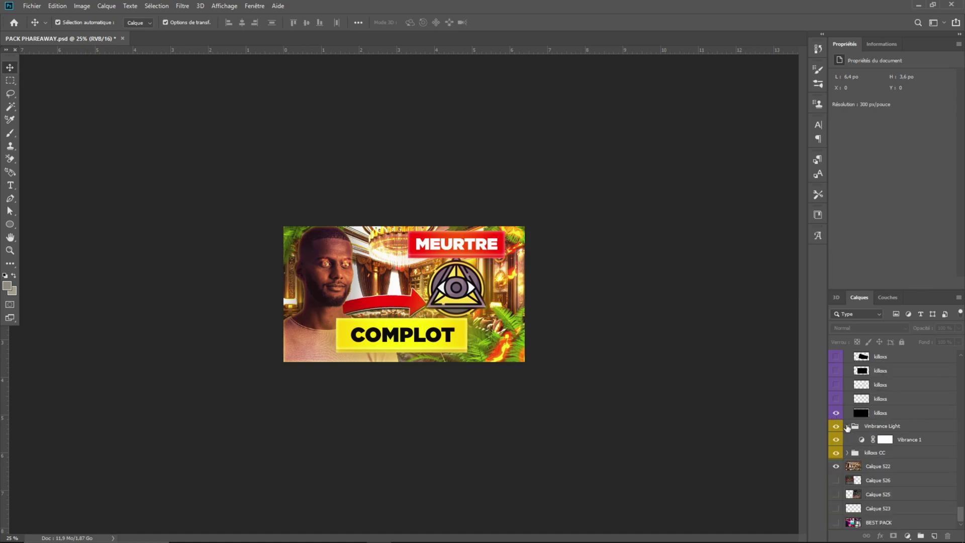
Collapse the Vinbrance Light group and toggle its vibrance adjustment on and off to compare.
left_click(847, 426)
left_click(879, 440)
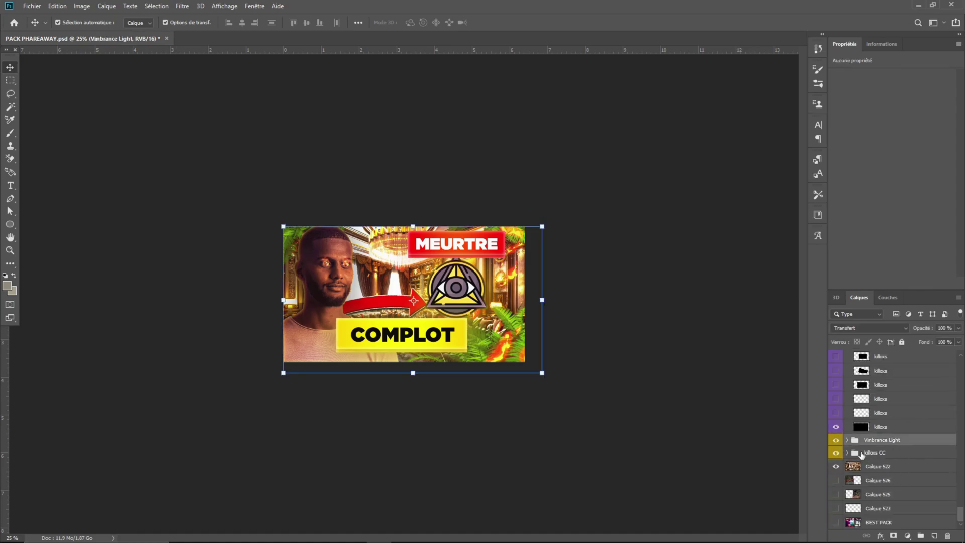
left_click(836, 440)
left_click(836, 441)
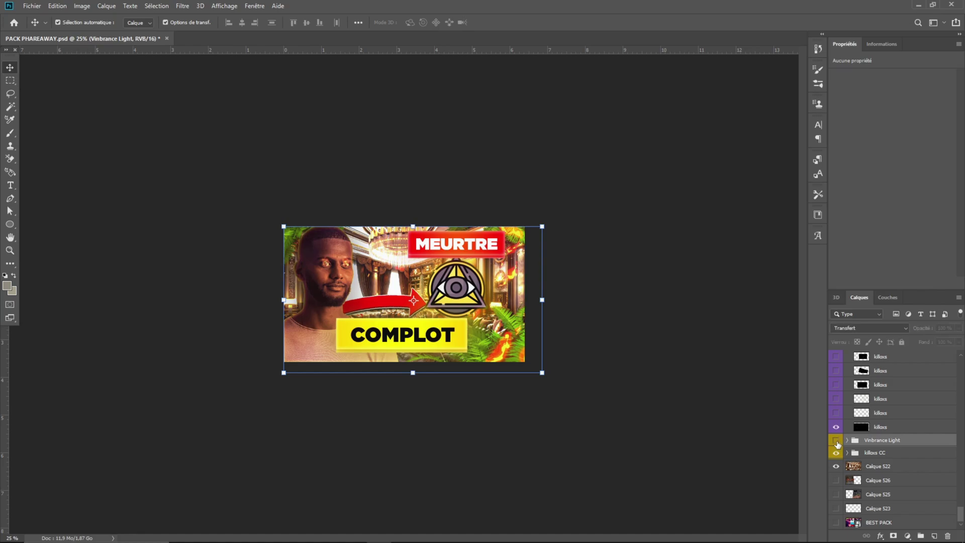
left_click(621, 438)
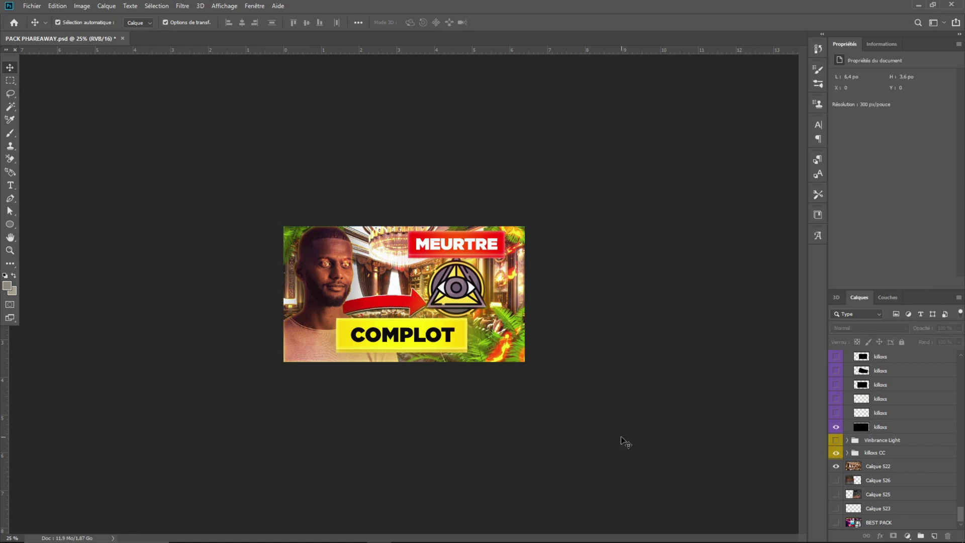
left_click(836, 441)
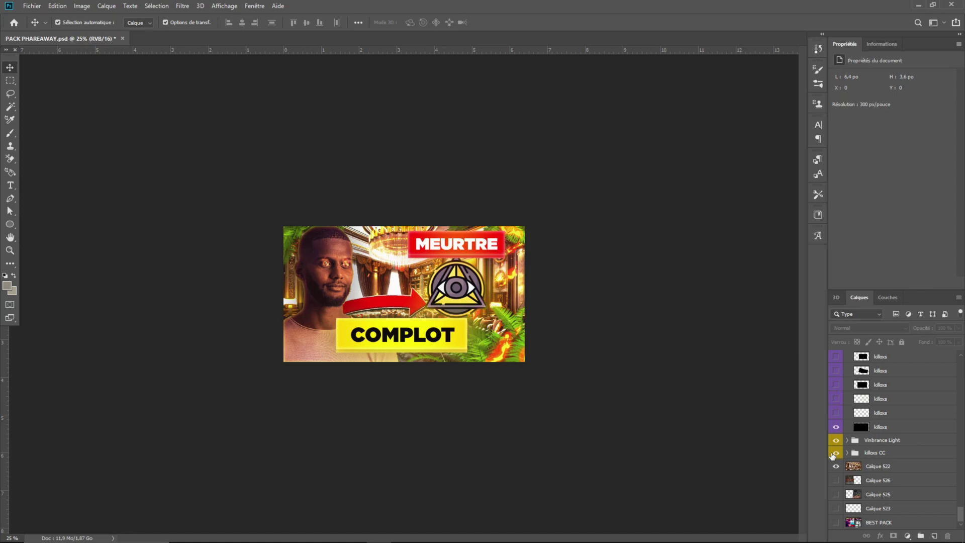
key("ctrl+minus")
left_click(836, 441)
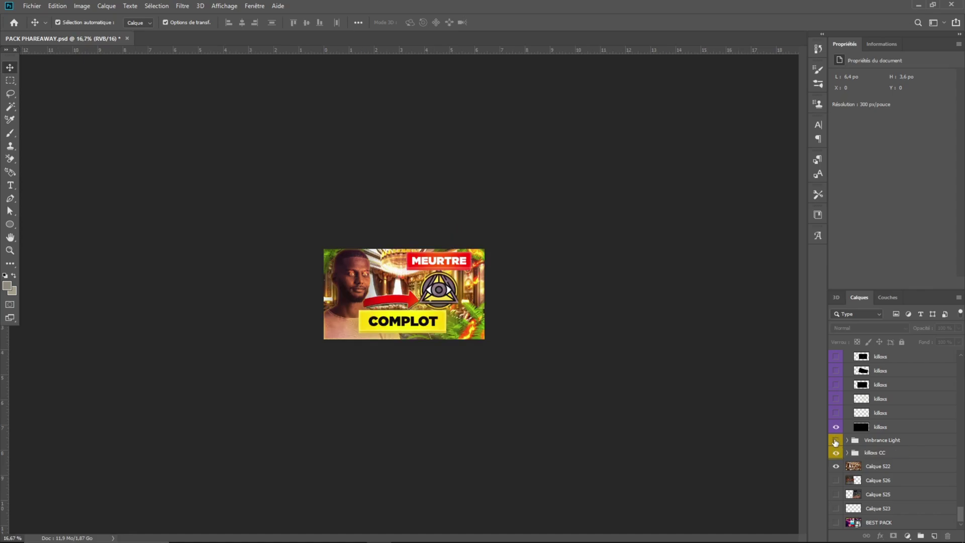
left_click(835, 440)
left_click(835, 441)
Hide the golden room background Calque 522 to compare, then undo to restore it.
left_click(880, 468)
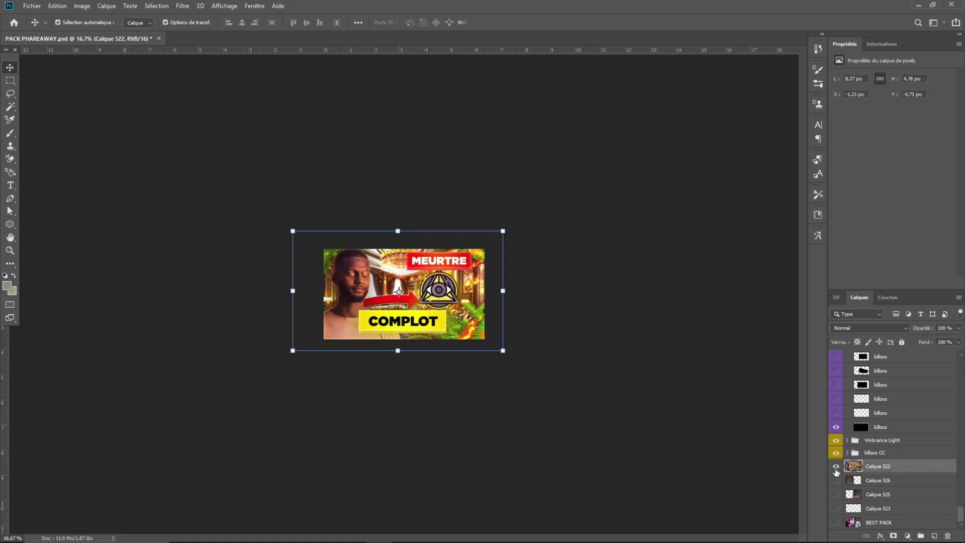
left_click(836, 466)
key("ctrl+z")
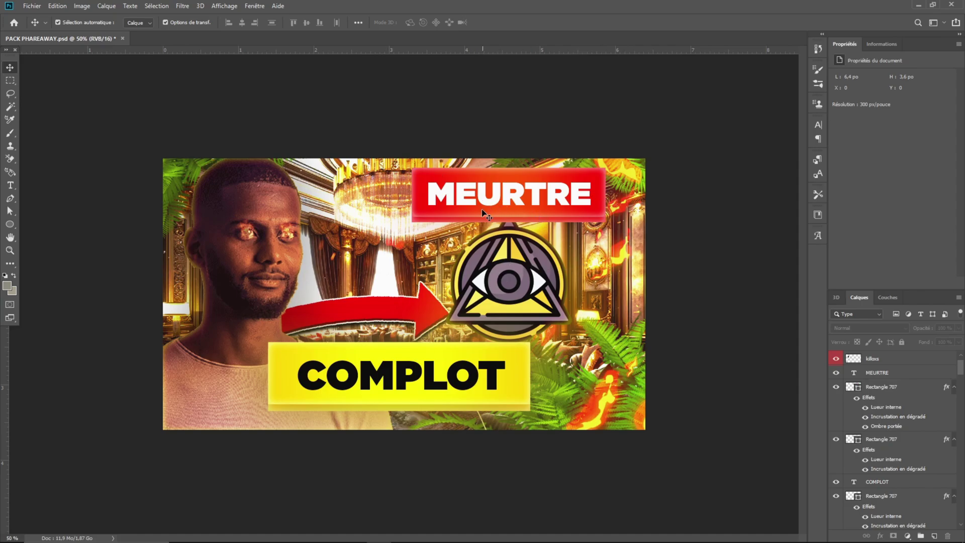
left_click(32, 6)
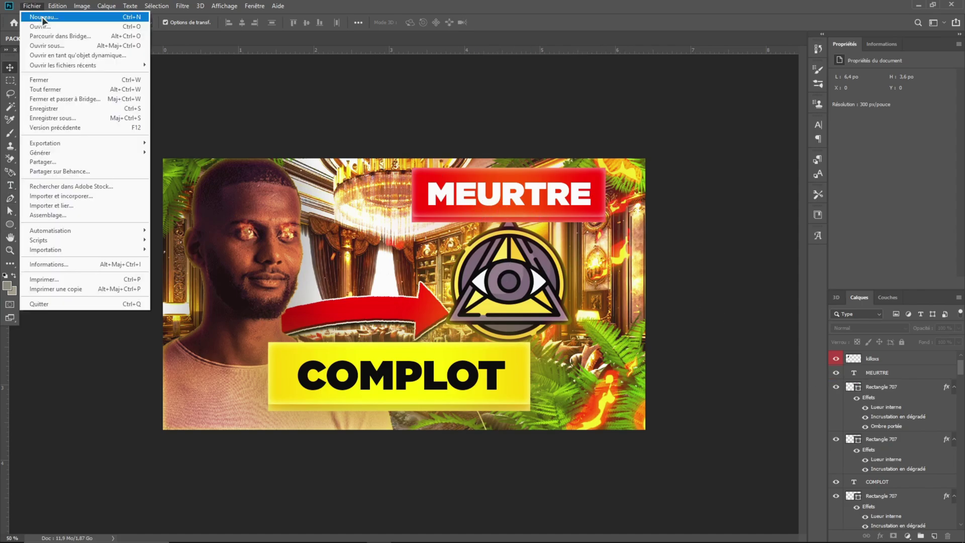
Create a new default document and draw a rectangle in its upper middle.
left_click(43, 17)
key("Return")
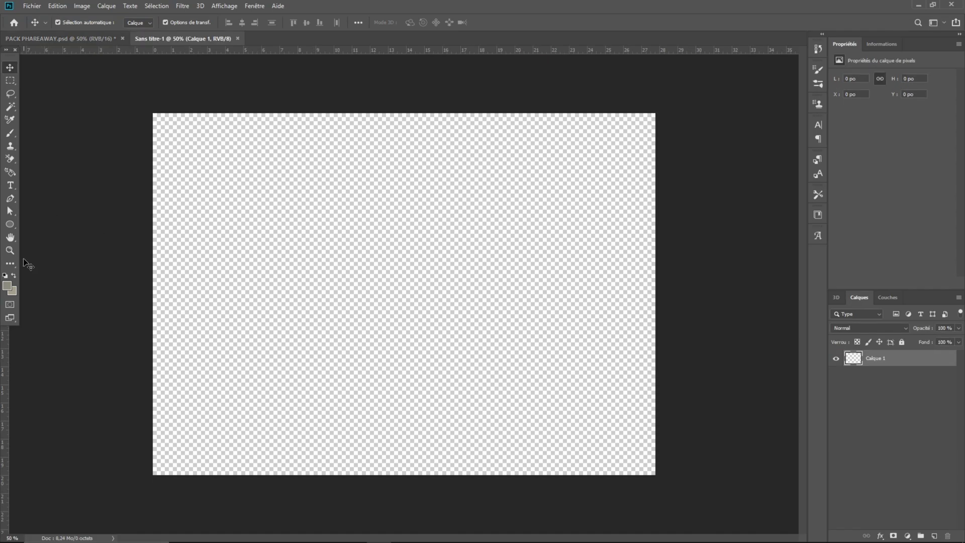
right_click(11, 225)
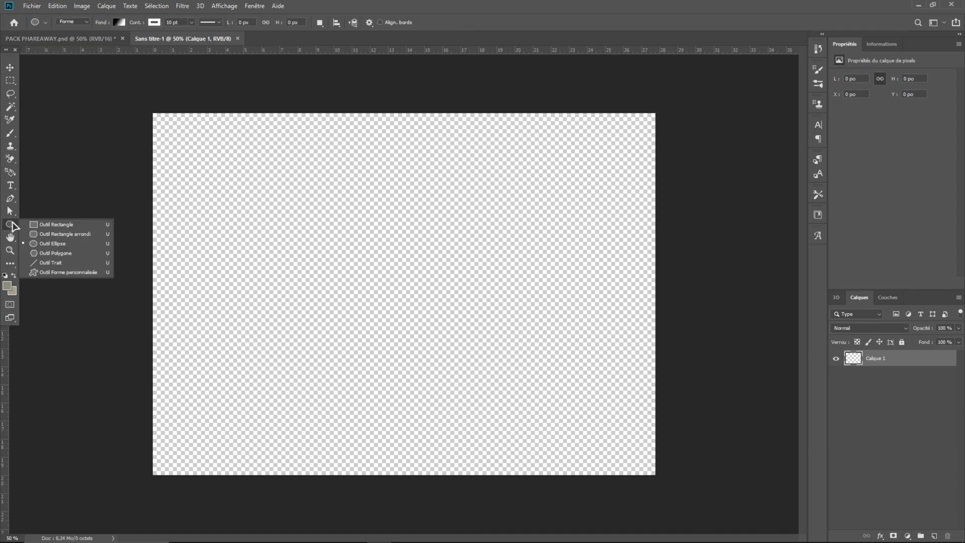
left_click(45, 224)
mouse_move(265, 185)
left_mouse_down()
mouse_move(399, 236)
mouse_move(450, 242)
left_mouse_up()
Add an Inner Glow to the rectangle with a red first gradient stop.
double_click(905, 369)
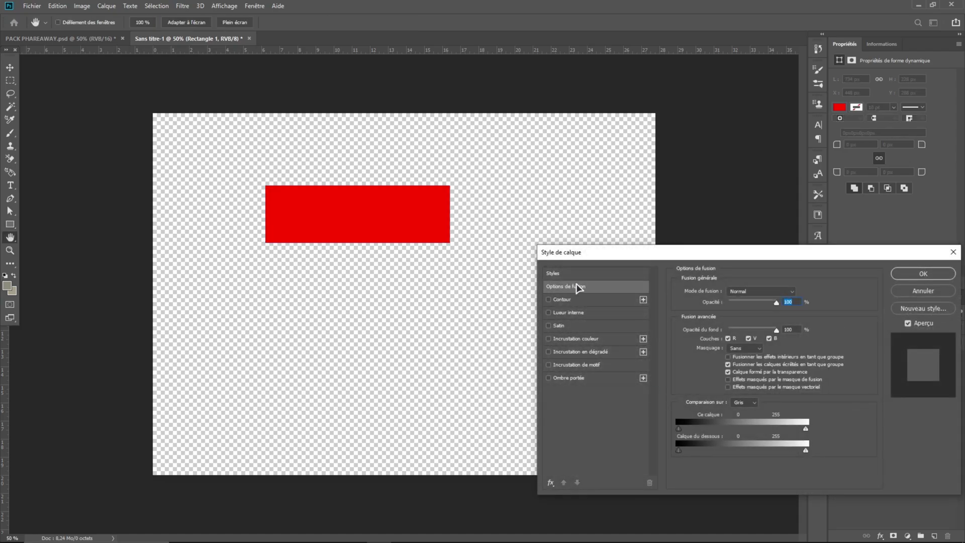
left_click(583, 313)
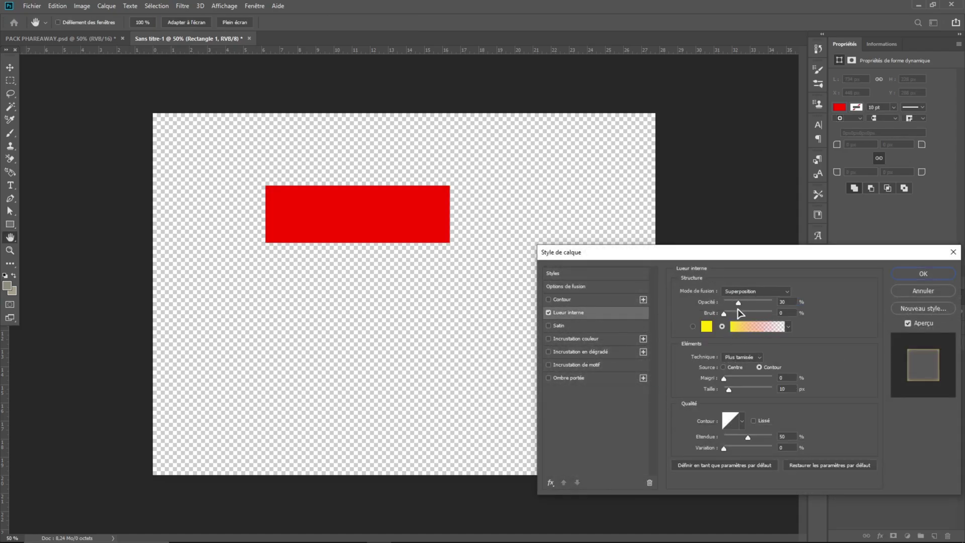
left_click(739, 326)
left_click(578, 420)
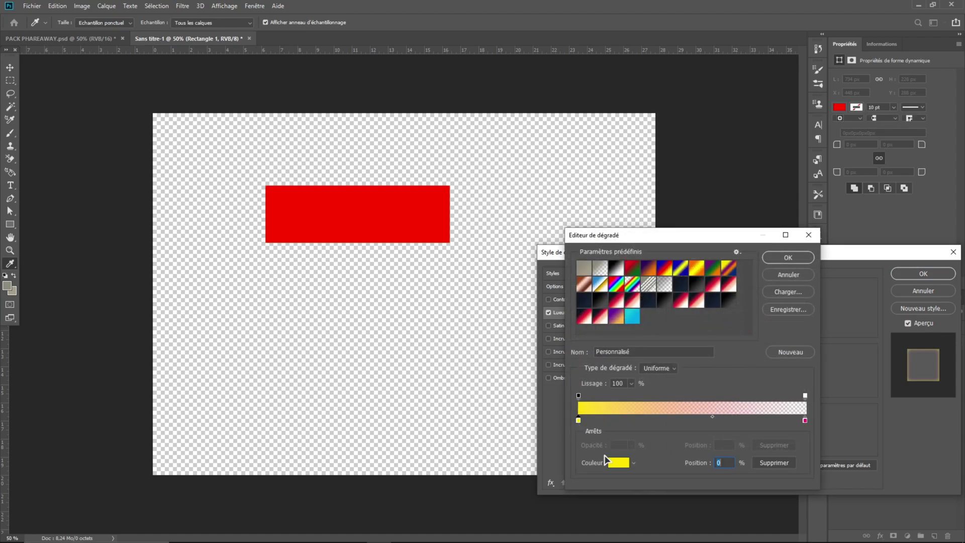
left_click(618, 462)
left_click(748, 391)
key("Return")
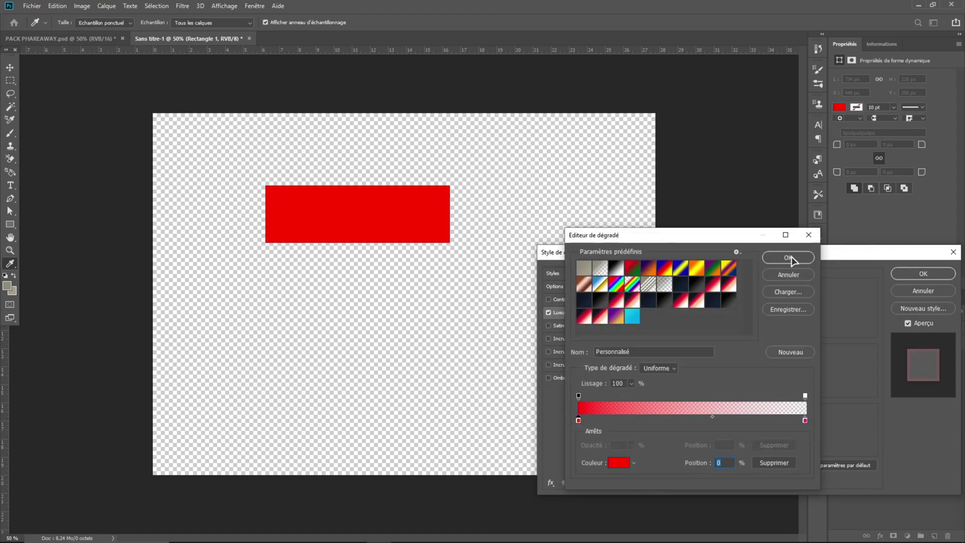
key("Escape")
Enable a Gradient Overlay and make both end stops of its gradient red.
left_click(558, 351)
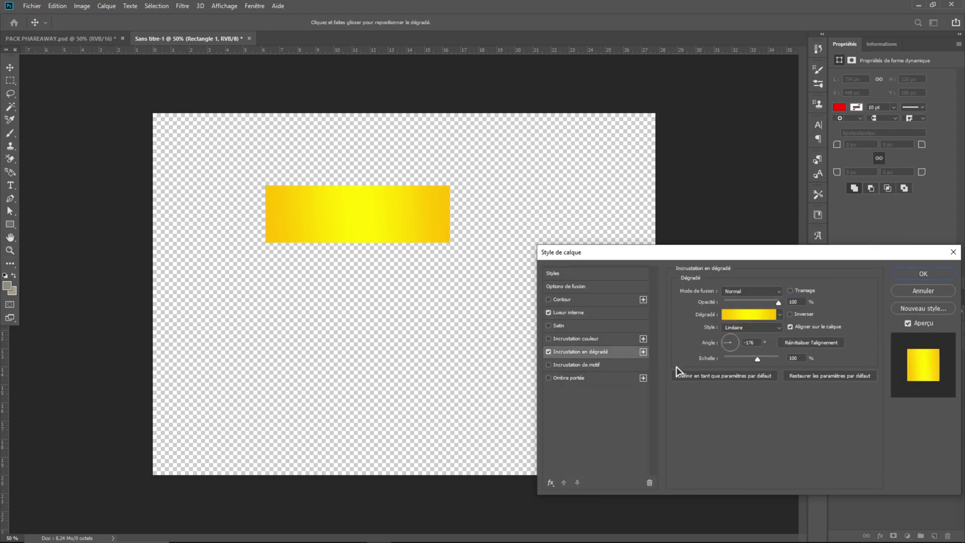
left_click(738, 321)
left_click(578, 420)
left_click(618, 463)
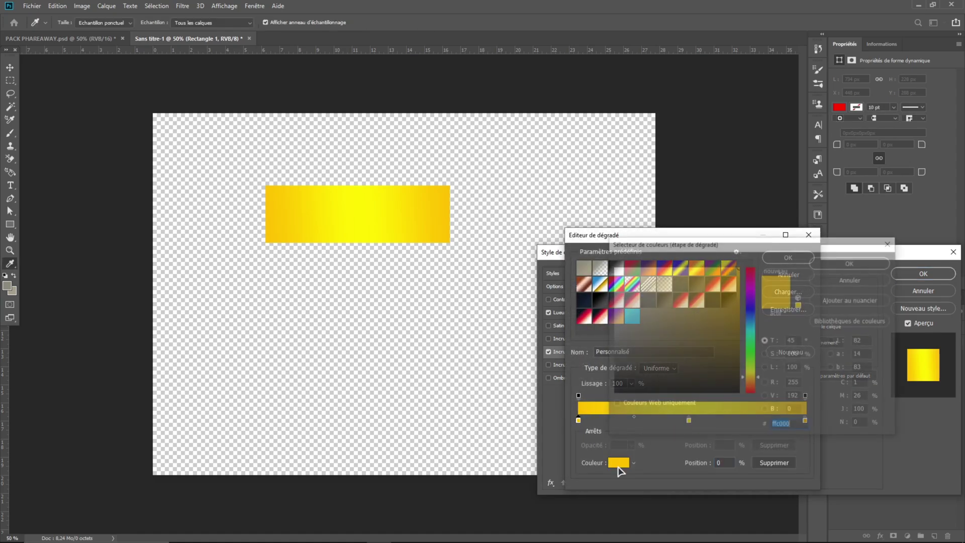
left_click(752, 392)
left_click(852, 262)
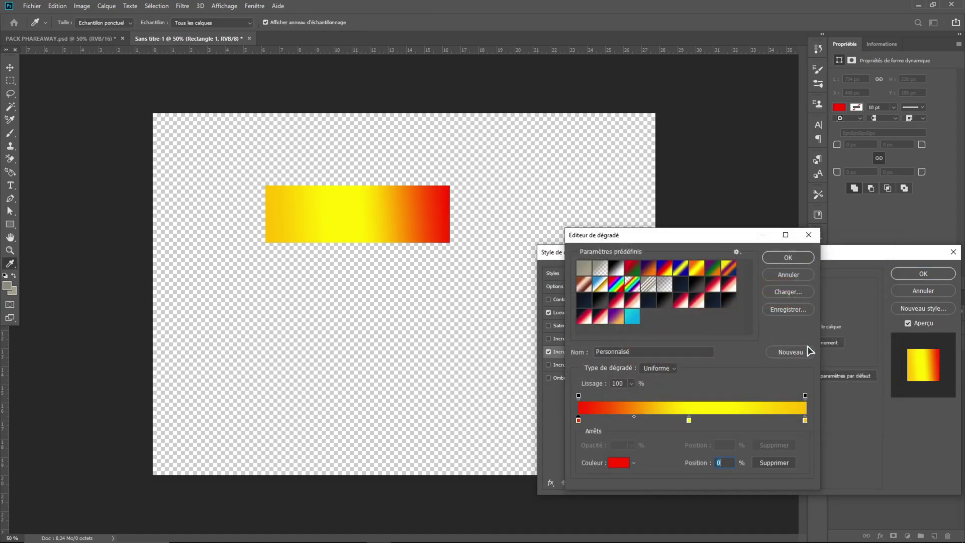
left_click(805, 420)
left_click(618, 462)
left_click(751, 392)
Set the middle gradient stop to orange and apply the layer style.
left_click(852, 262)
left_click(688, 420)
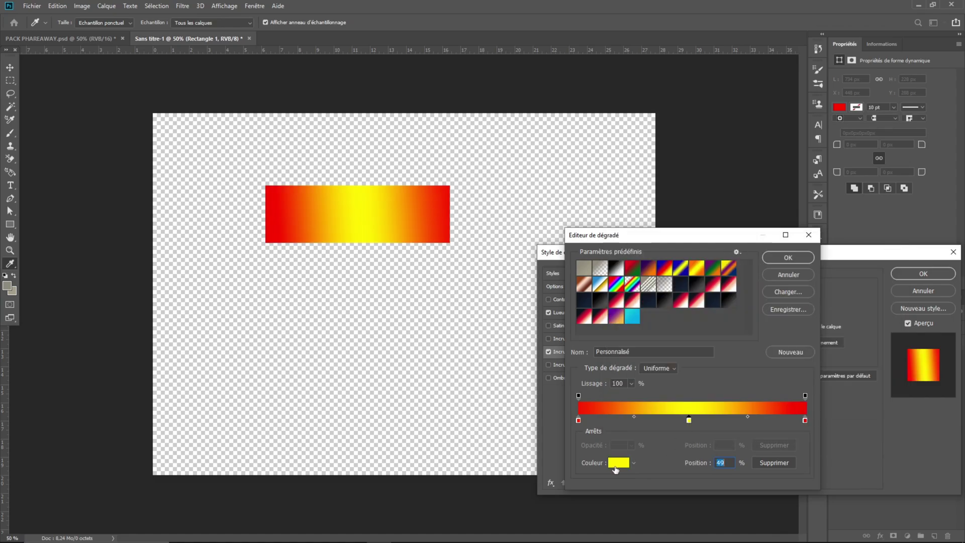
left_click(619, 462)
left_click_drag(754, 387, 757, 390)
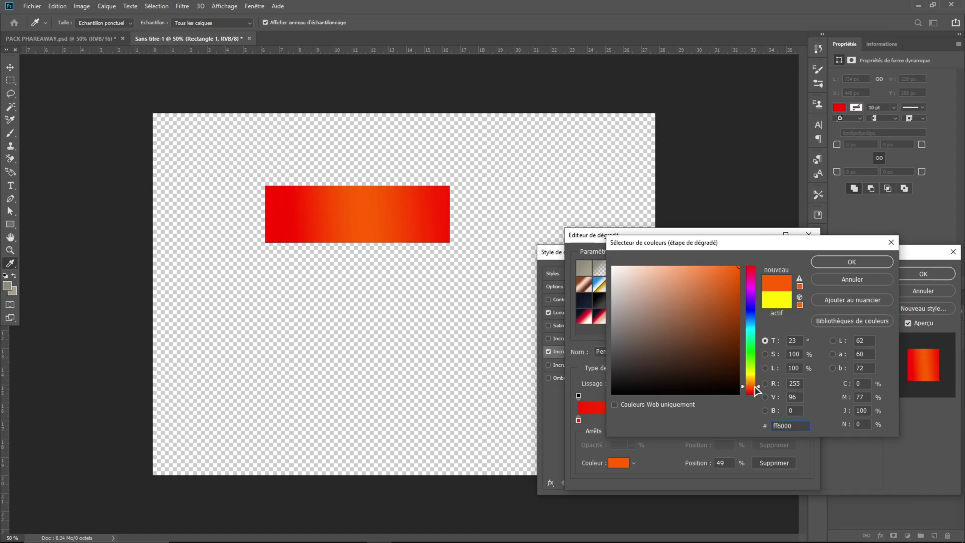
left_click(843, 263)
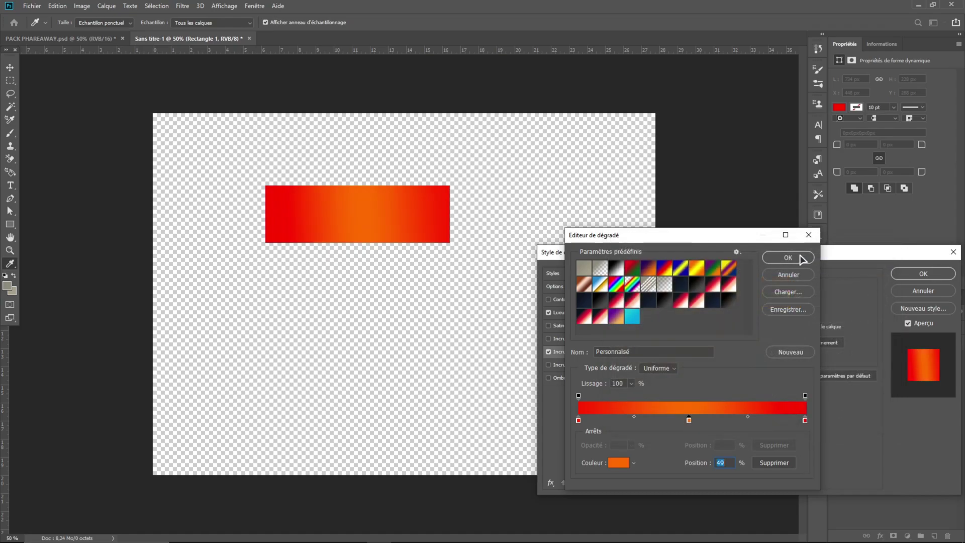
left_click(802, 259)
key("Return")
Duplicate the gradient rectangle, place the copy on the original, and nudge it slightly up.
left_click(10, 67)
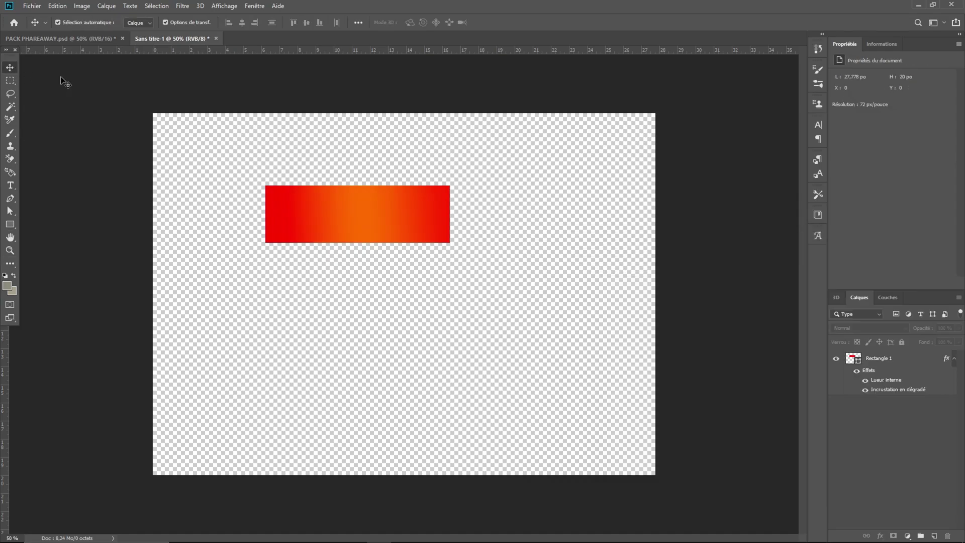
left_click(397, 204)
left_click_drag(395, 274, 394, 261)
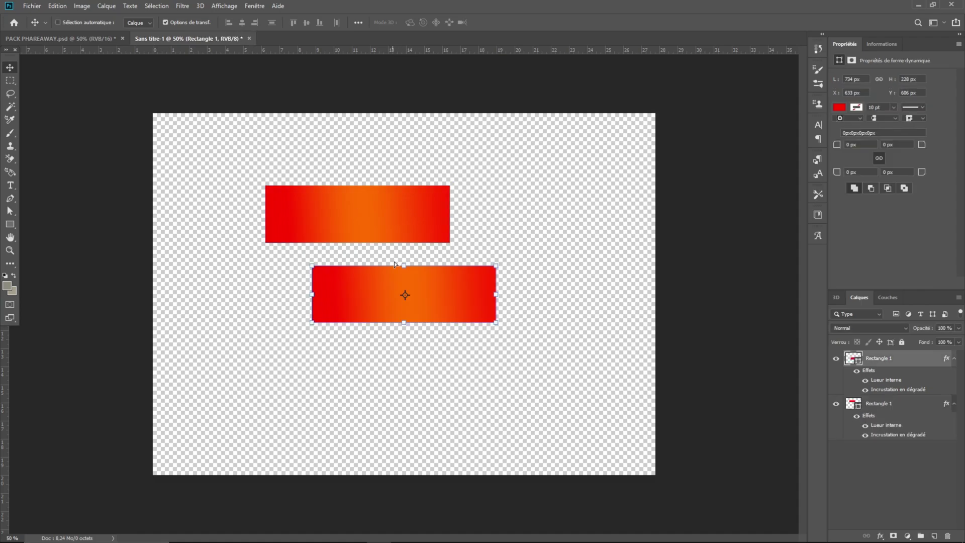
left_click_drag(424, 292, 382, 215)
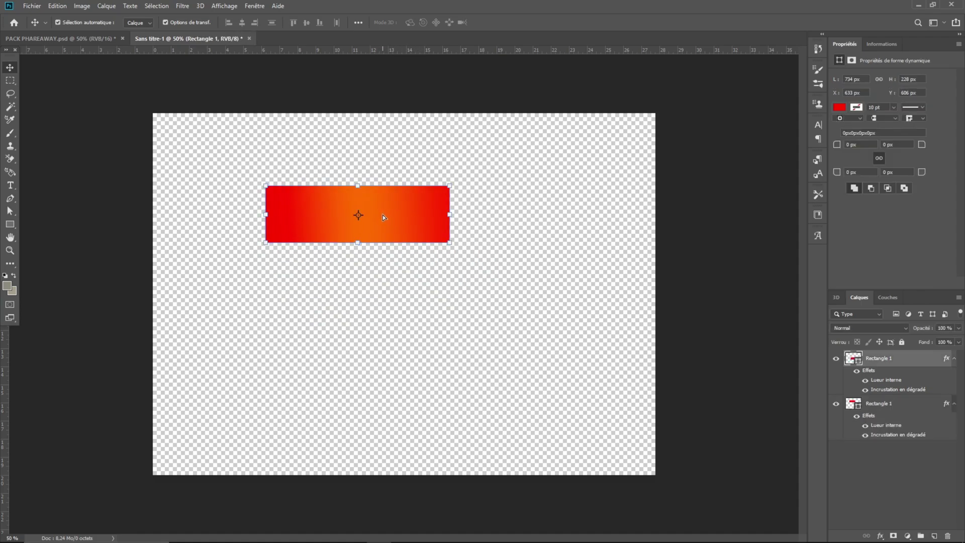
key("shift+Up")
key("shift+Up")
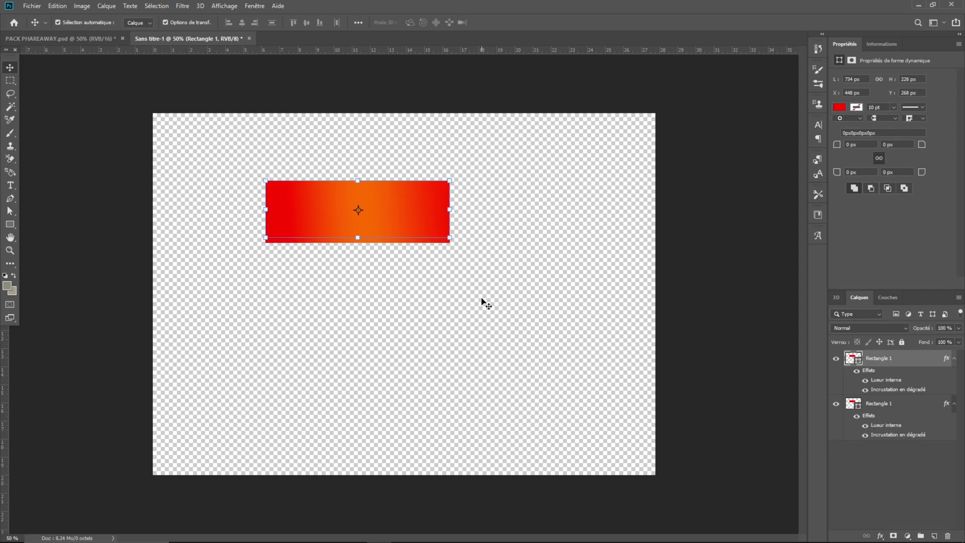
key("shift+Up")
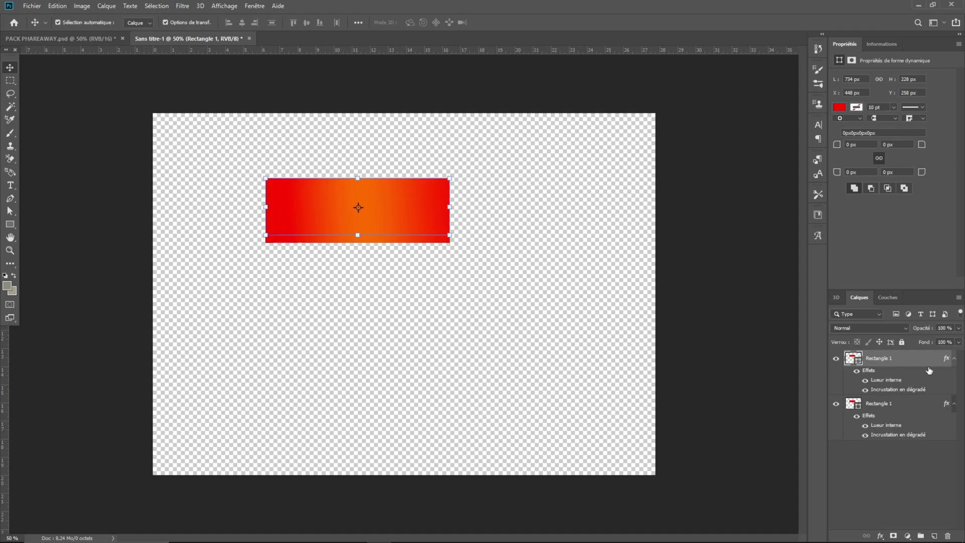
Give the top rectangle a dark red Drop Shadow.
double_click(867, 370)
left_click(570, 377)
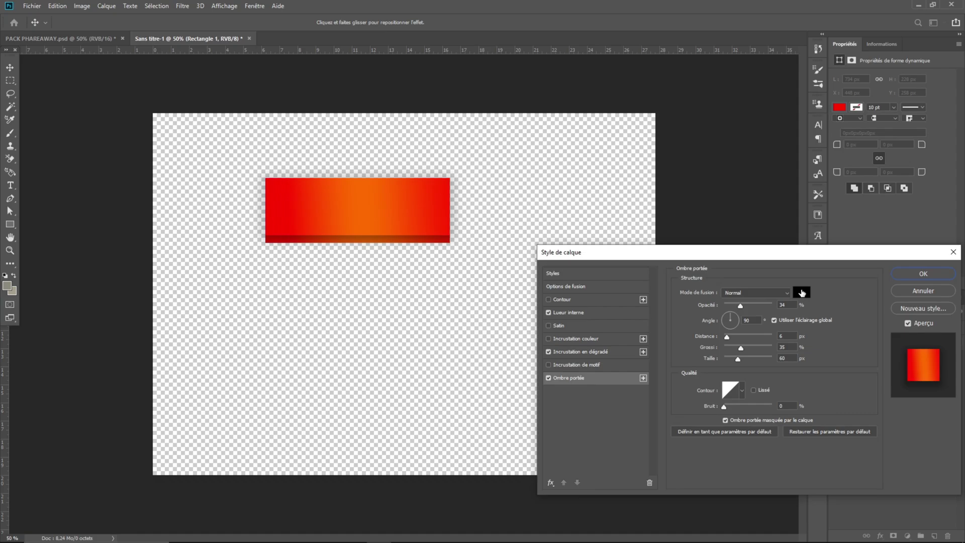
left_click(801, 293)
left_click(735, 329)
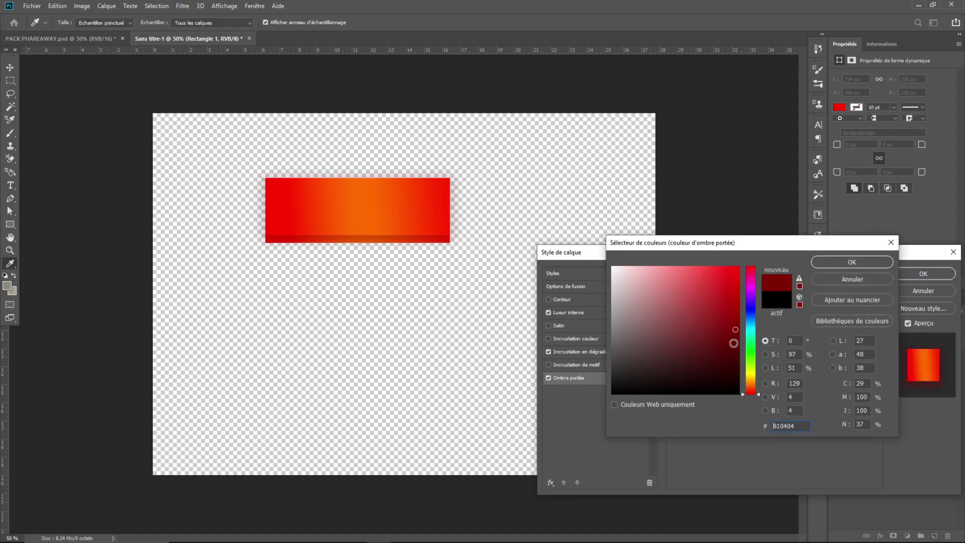
mouse_move(719, 307)
left_mouse_down()
mouse_move(698, 317)
mouse_move(702, 336)
left_mouse_up()
left_click(703, 329)
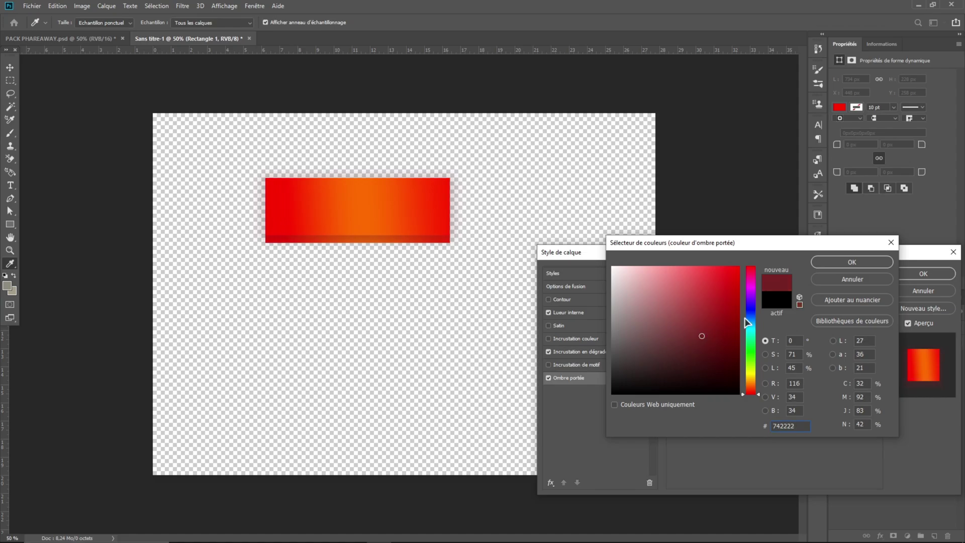
left_click(852, 262)
left_click(923, 274)
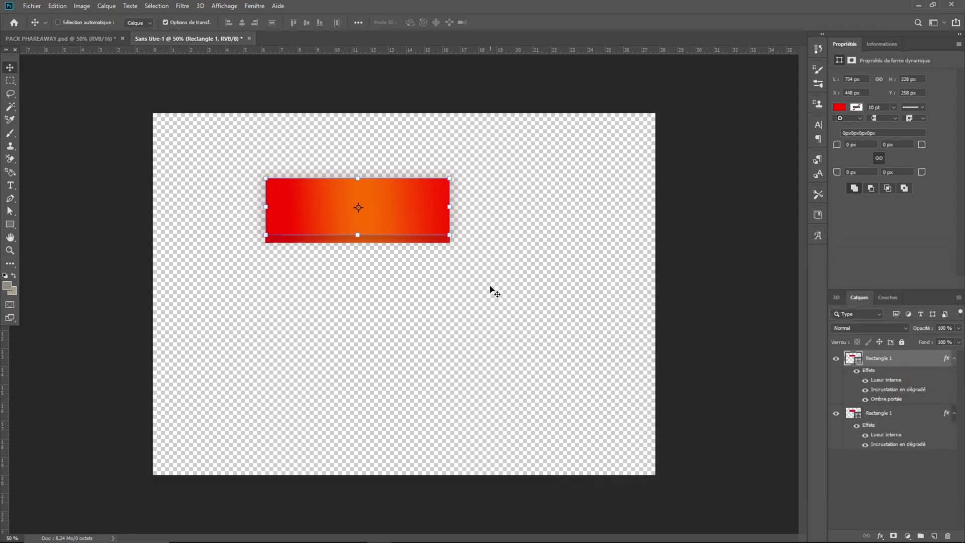
key("ctrl+minus")
Add white CHOISIR text on the banner and scale it up to about 152 pt.
key("t")
left_click(322, 303)
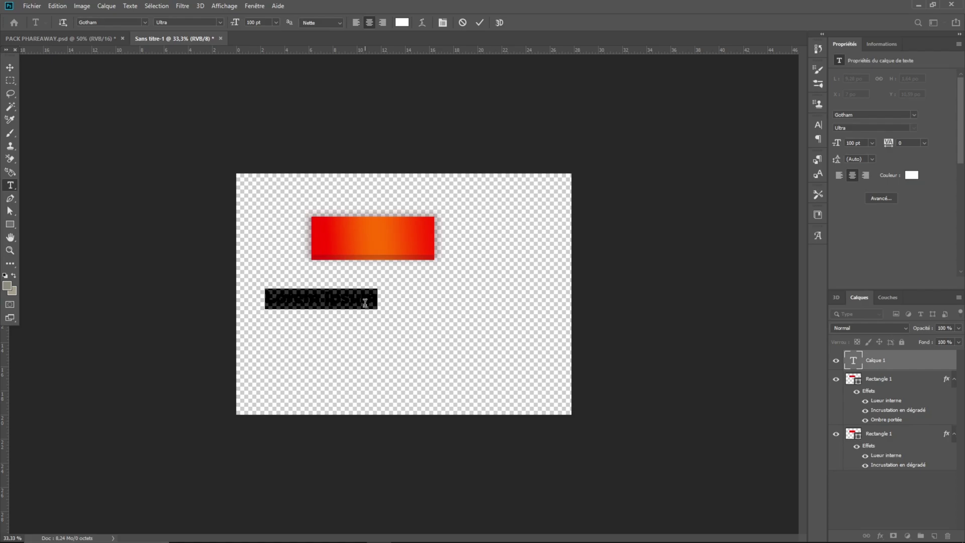
type("CHOISIR")
left_click_drag(400, 278, 409, 280)
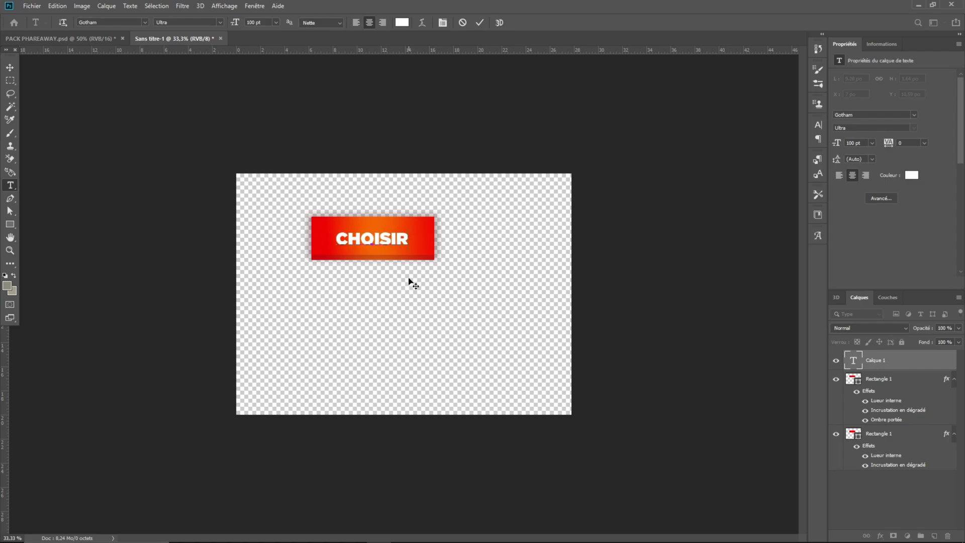
key("ctrl+Return")
key("ctrl+t")
key("ctrl+plus")
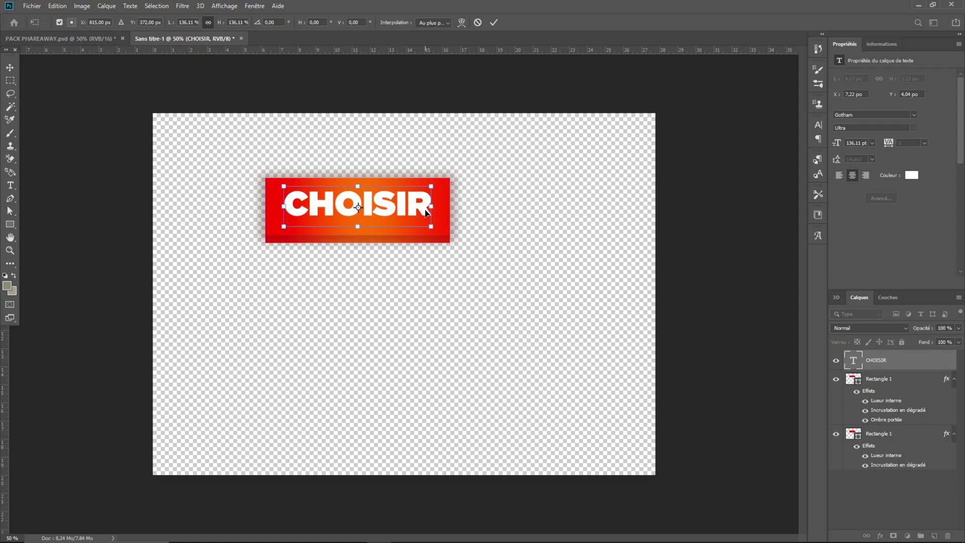
left_click_drag(415, 207, 443, 207)
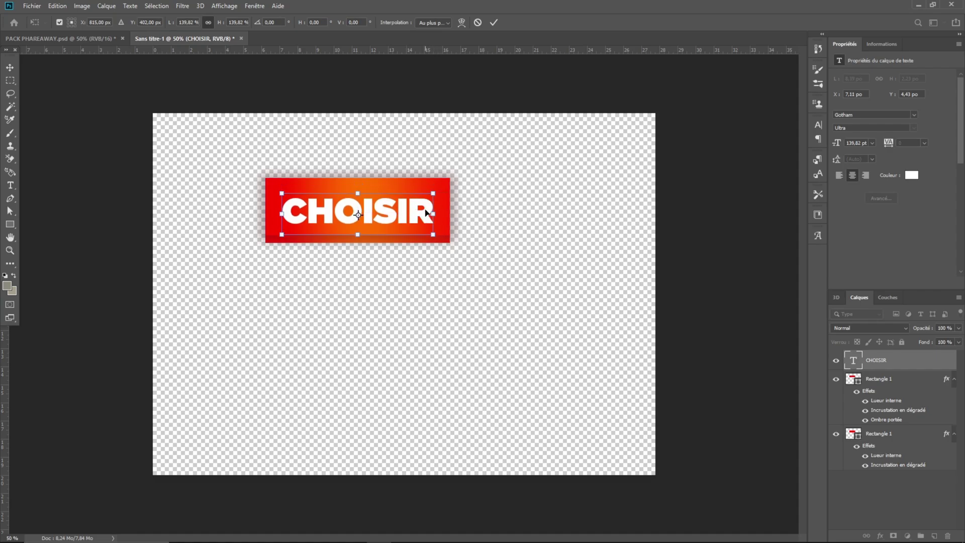
left_click(724, 378)
key("ctrl+minus")
Shorten the top rectangle slightly by pulling its top edge down.
left_click(381, 251)
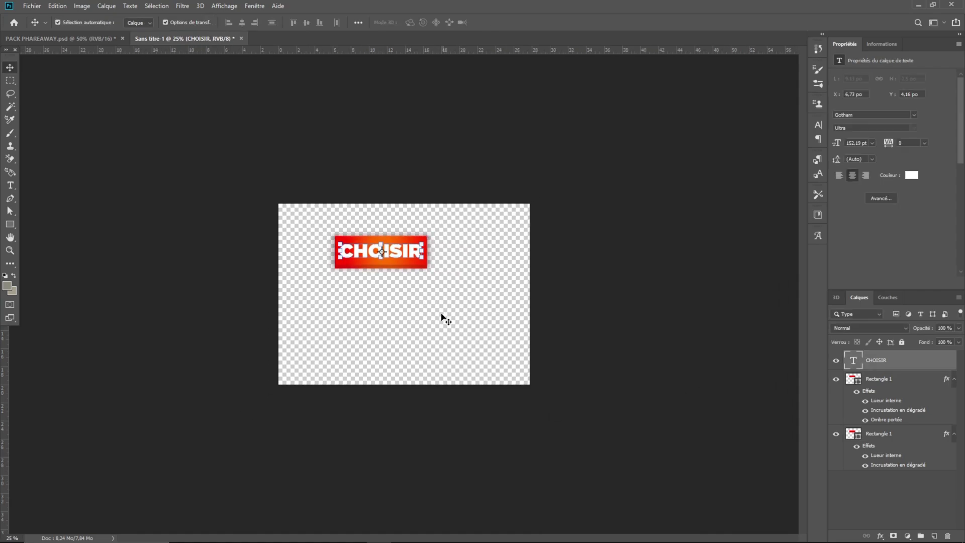
left_click(619, 309)
left_click(896, 383)
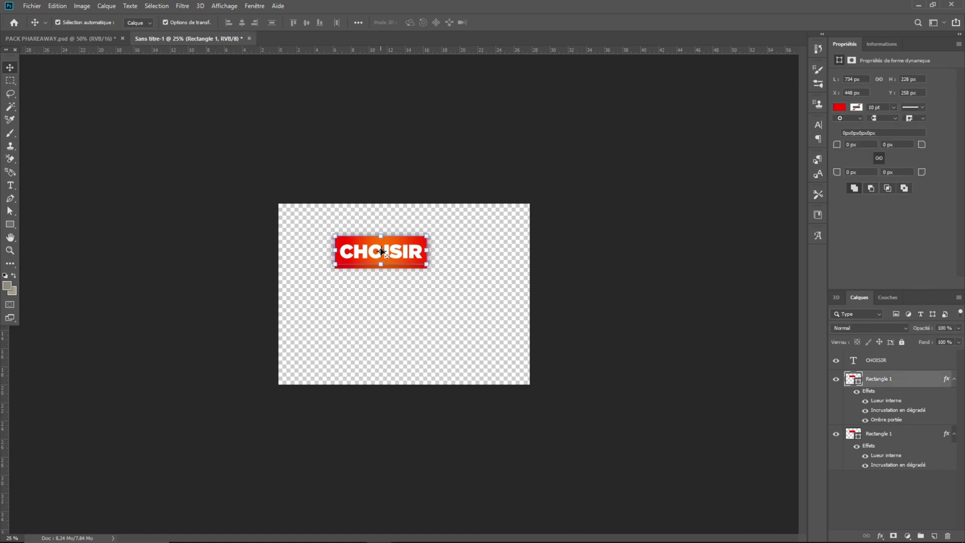
left_click_drag(382, 237, 381, 240)
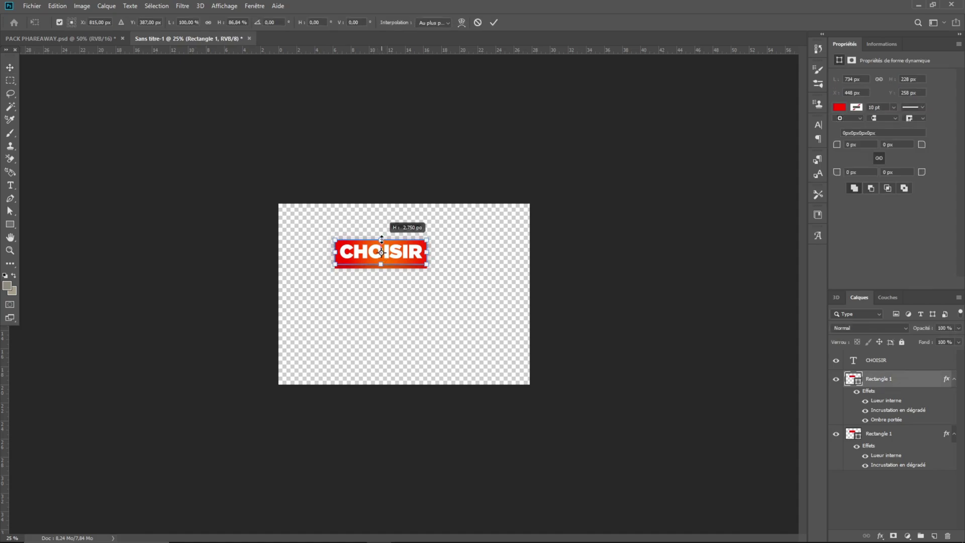
key("Return")
left_click(377, 252)
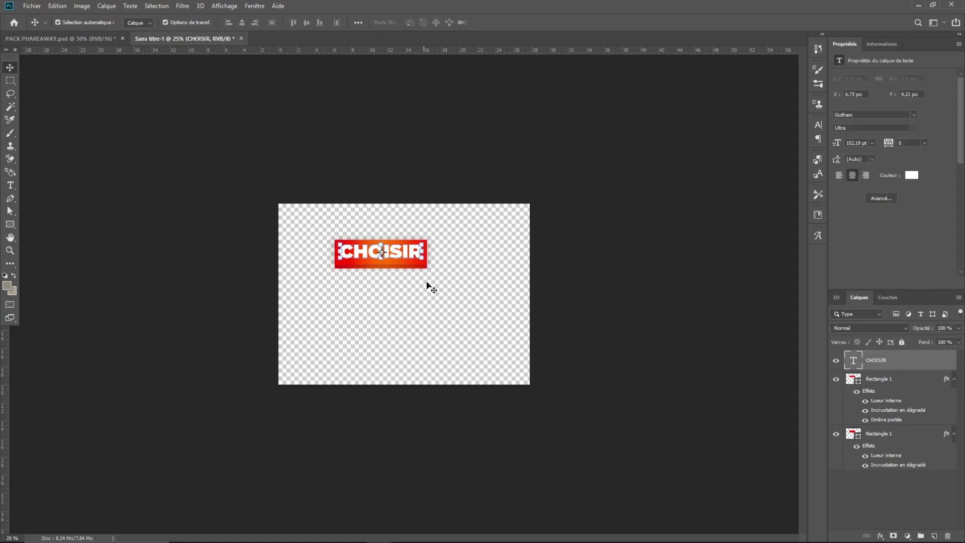
left_click(628, 347)
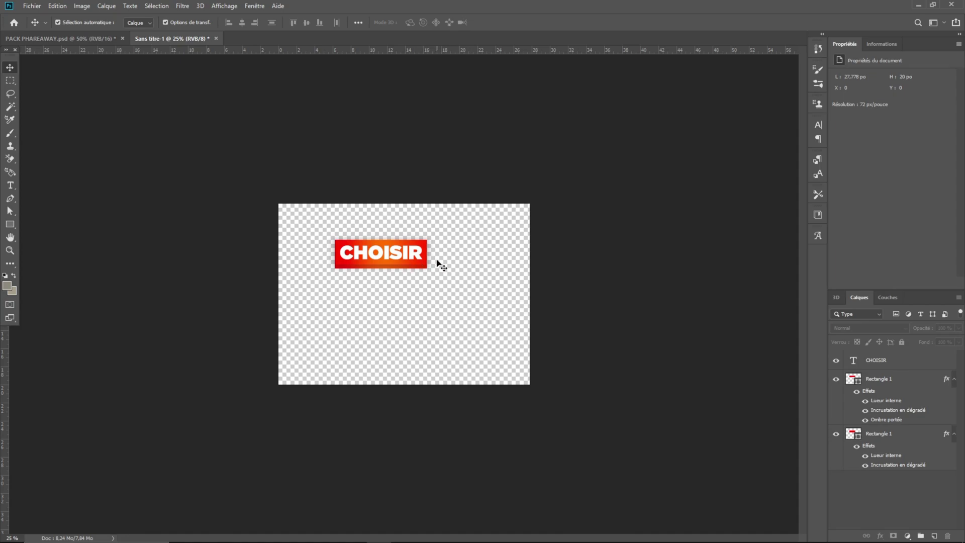
Try changing the CHOISIR text colour to black.
double_click(404, 255)
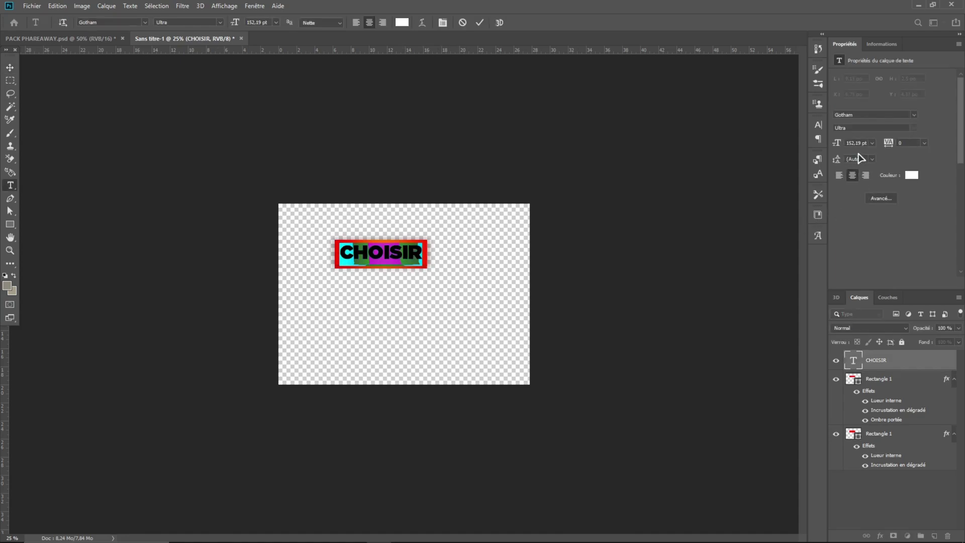
left_click(909, 176)
left_click_drag(716, 312, 563, 479)
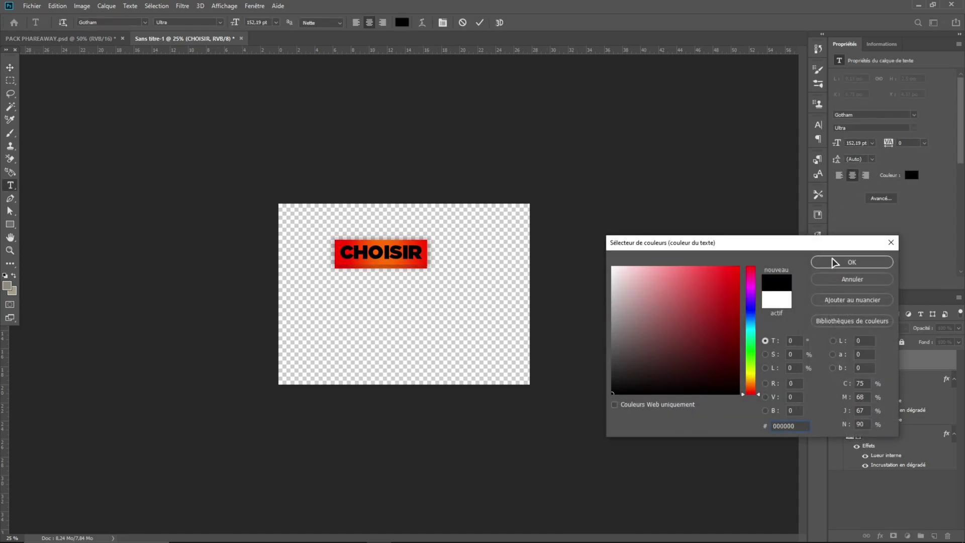
left_click(835, 261)
Undo back to white CHOISIR text and close the Sans titre-1 demo document.
key("ctrl+Return")
key("v")
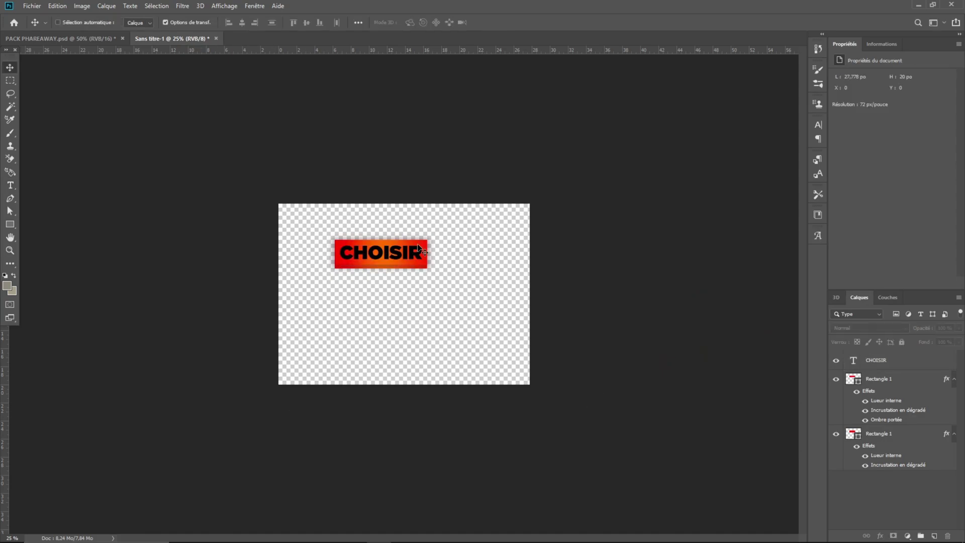
key("ctrl+z")
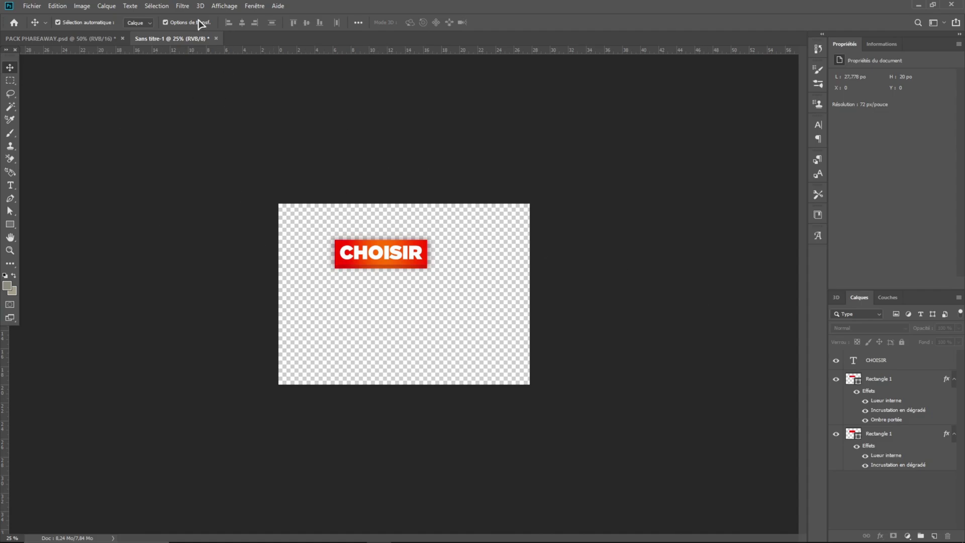
left_click(216, 39)
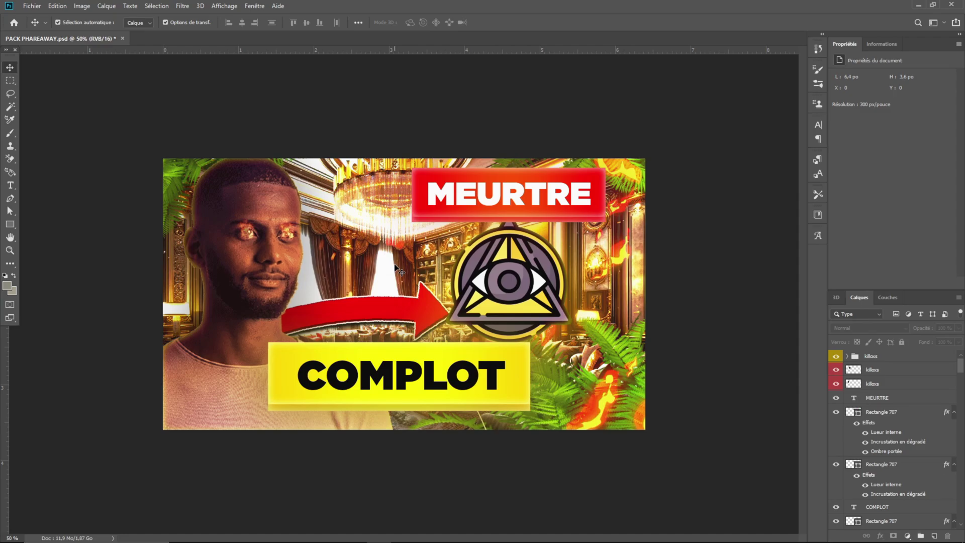